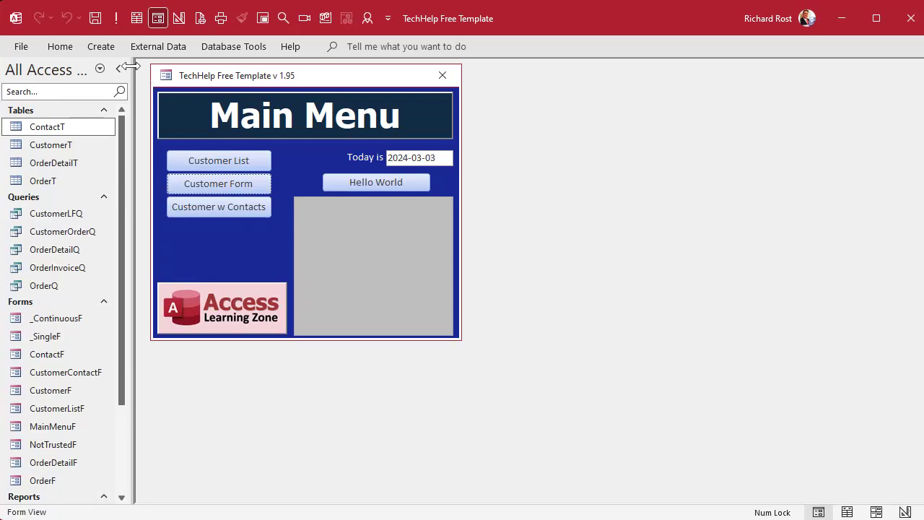
Create a new table in design view with an AutoNumber field ProductID and a Short Text field ProductName.
left_click(101, 48)
left_click(119, 85)
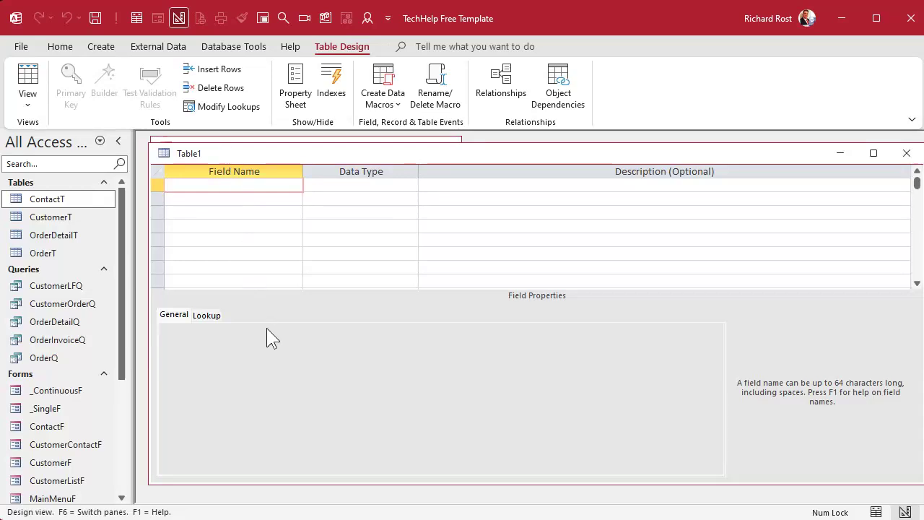
type("ProductID")
key("Tab")
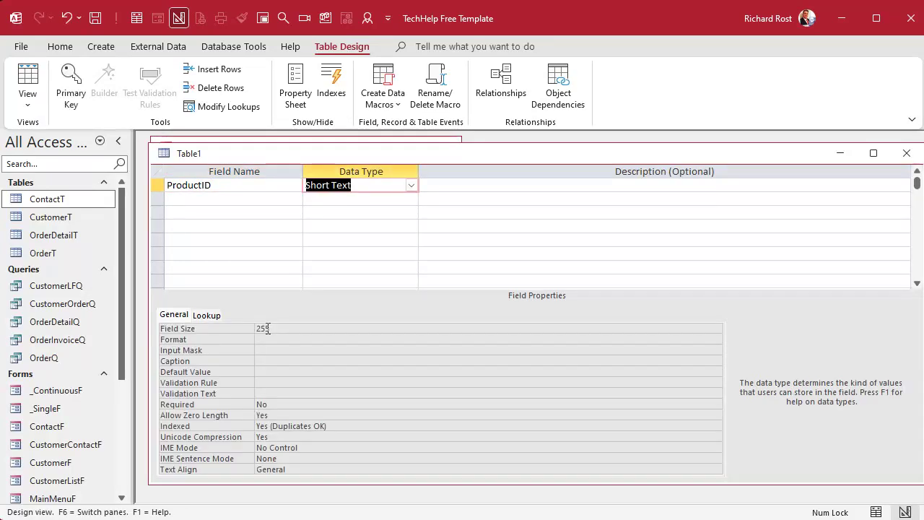
type("a")
key("Tab")
key("Tab")
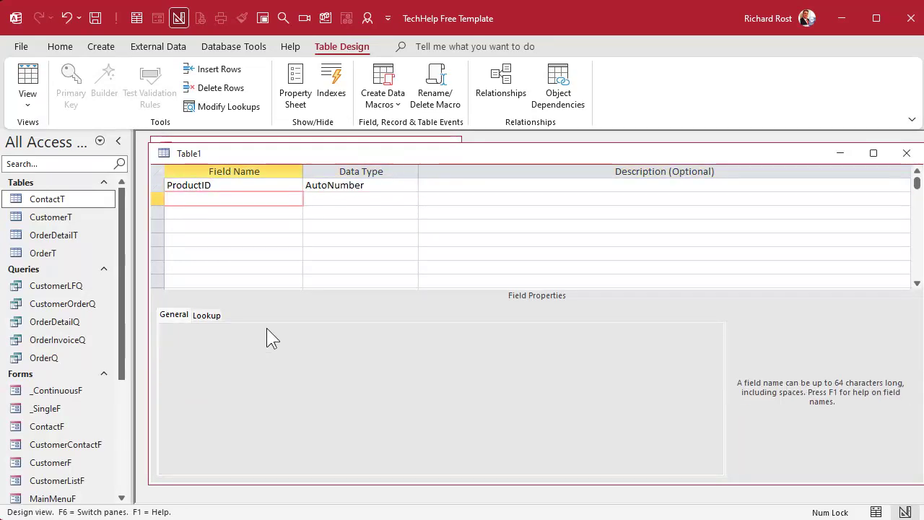
type("ProductName")
key("Tab")
key("Tab")
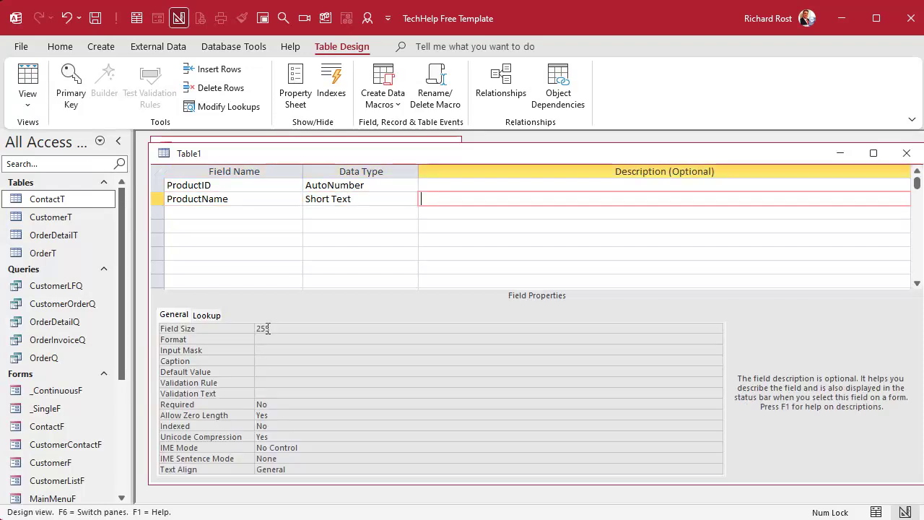
key("Tab")
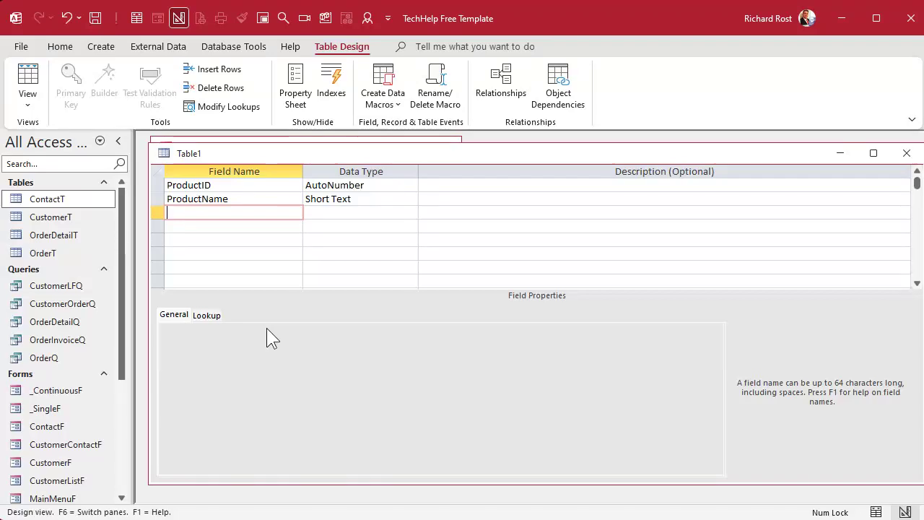
Save the table as ProductT with ProductID as its primary key.
key("ctrl+s")
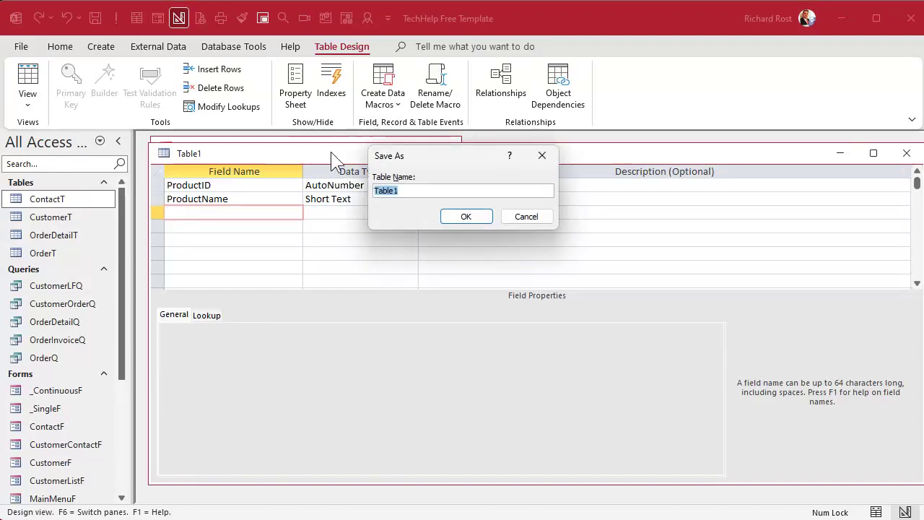
type("ProductT")
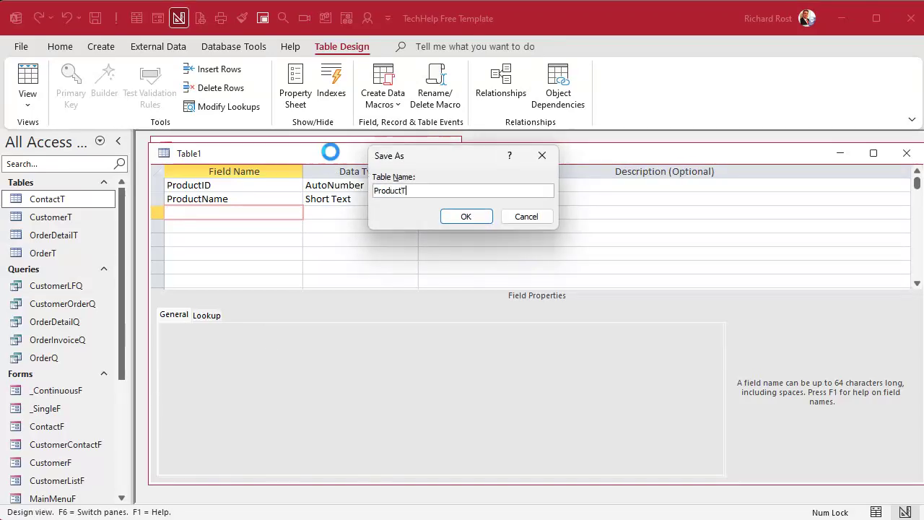
key("Return")
left_click(518, 357)
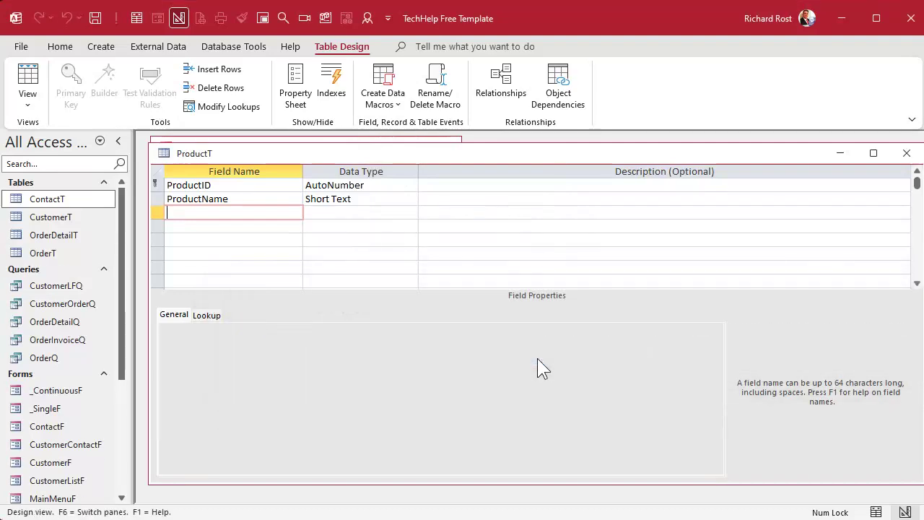
Show ProductT in datasheet view and widen the ProductName column to more than double its default width.
left_click(27, 78)
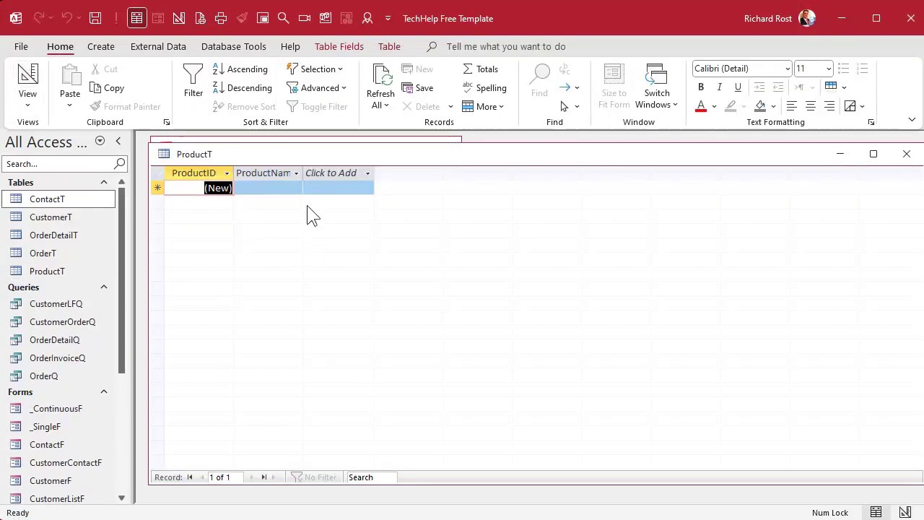
double_click(303, 169)
left_click(327, 172)
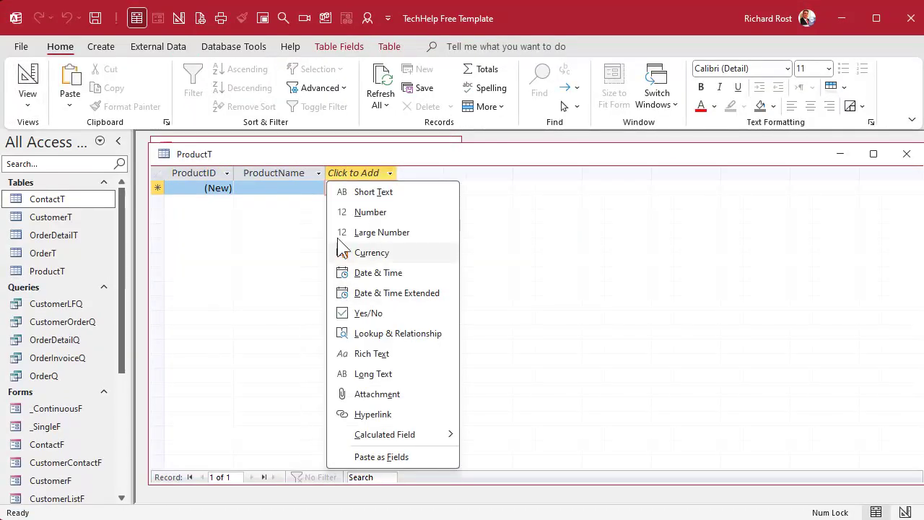
key("Escape")
left_click_drag(327, 167, 395, 167)
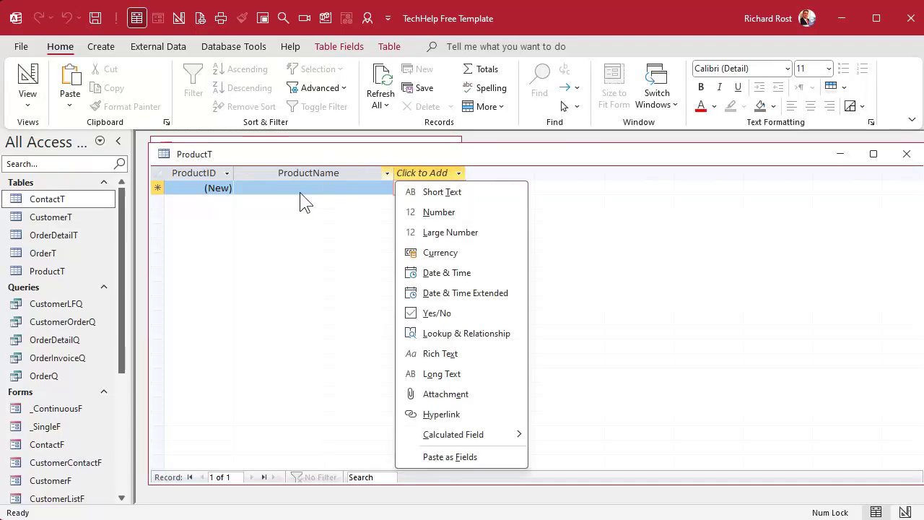
key("Escape")
Enter the products Phaser Rifle, Handheld Phaser, Comm Badge and Tricorder, and close ProductT with its layout changes saved.
left_click(297, 190)
type("Phaser Rife")
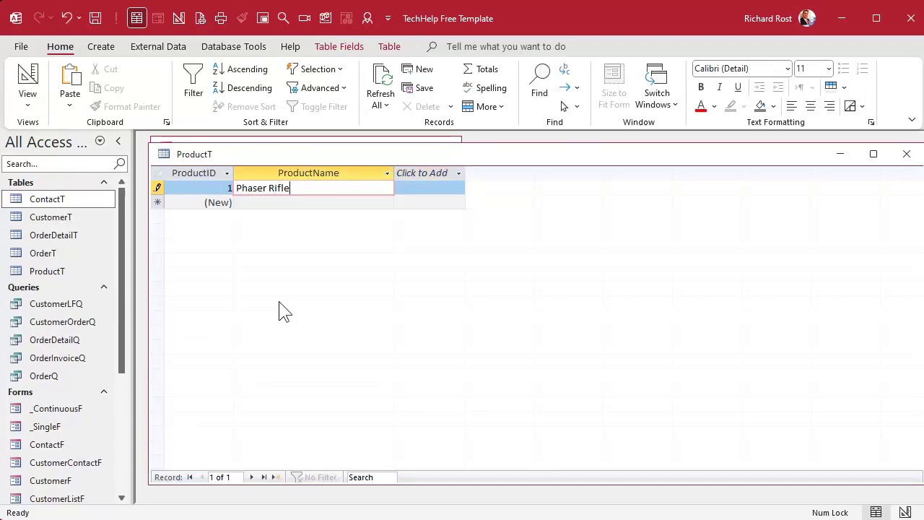
key("Down")
type("Hand")
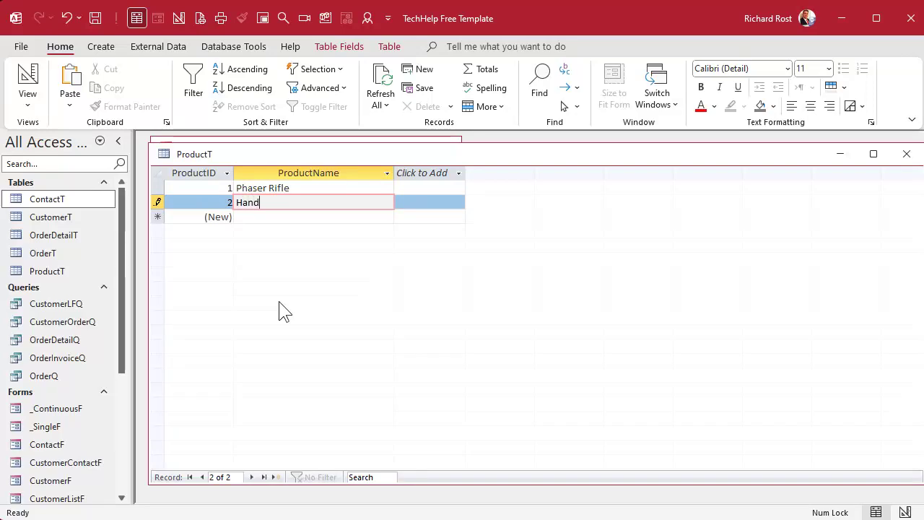
type("held Phaser")
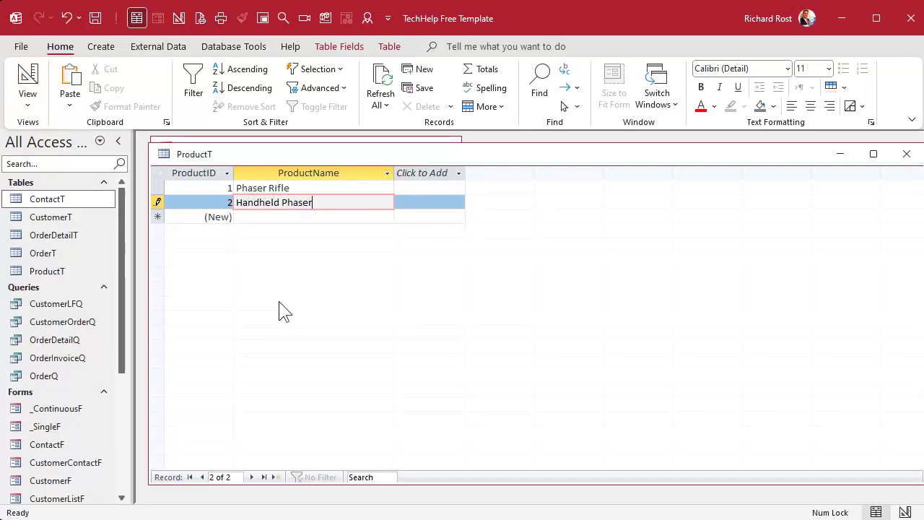
key("Down")
type("Comm Badge")
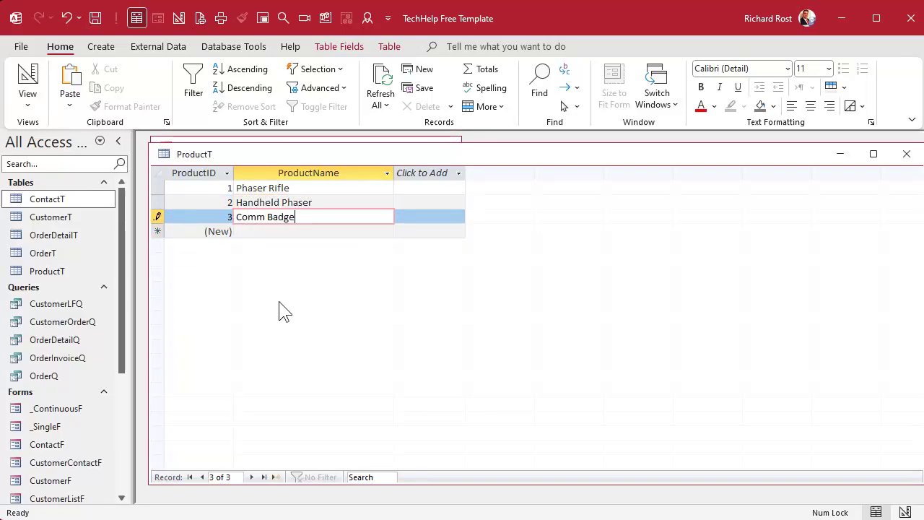
key("Down")
type("Tricorder")
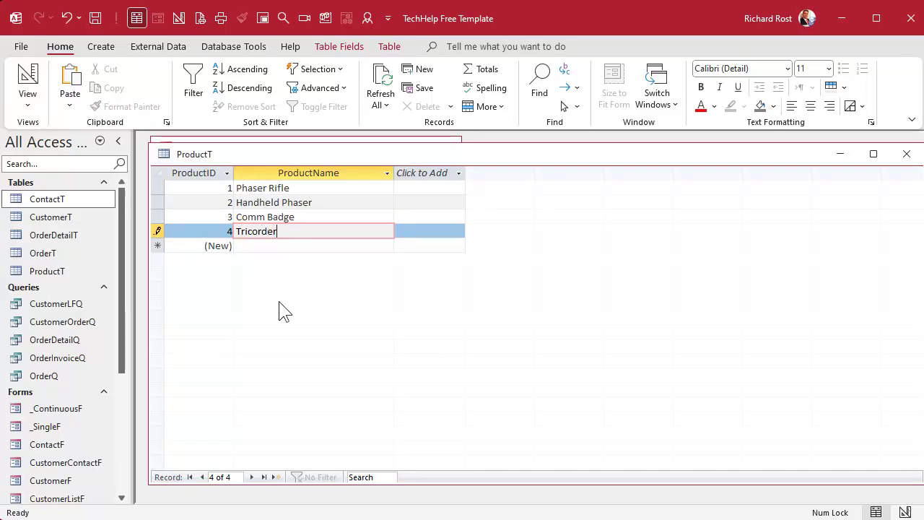
key("Down")
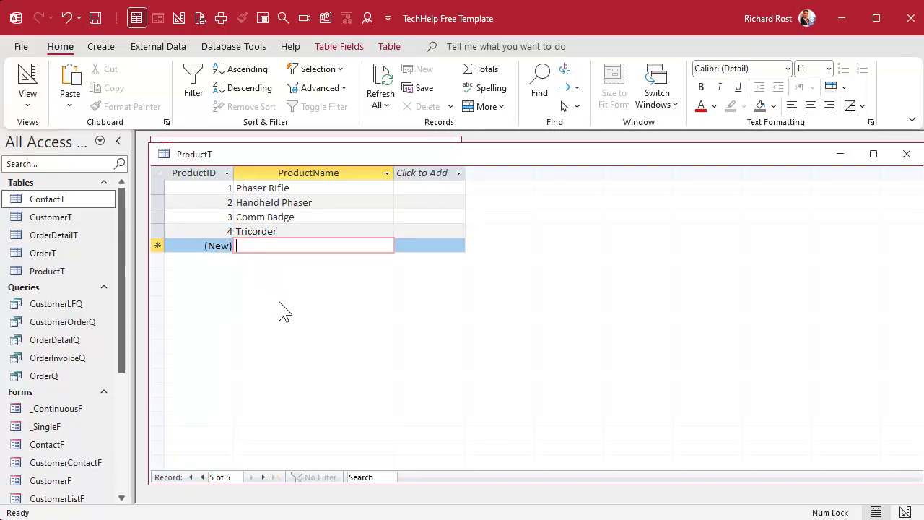
left_click(907, 154)
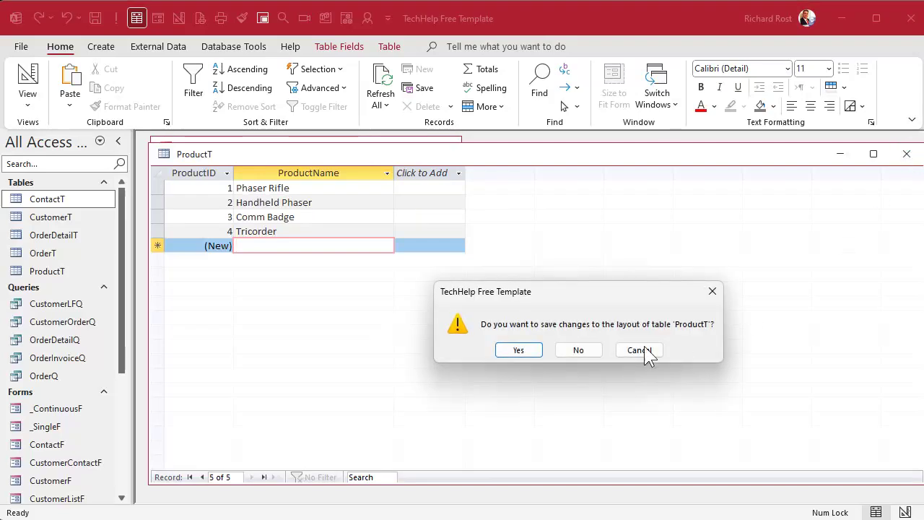
left_click(517, 351)
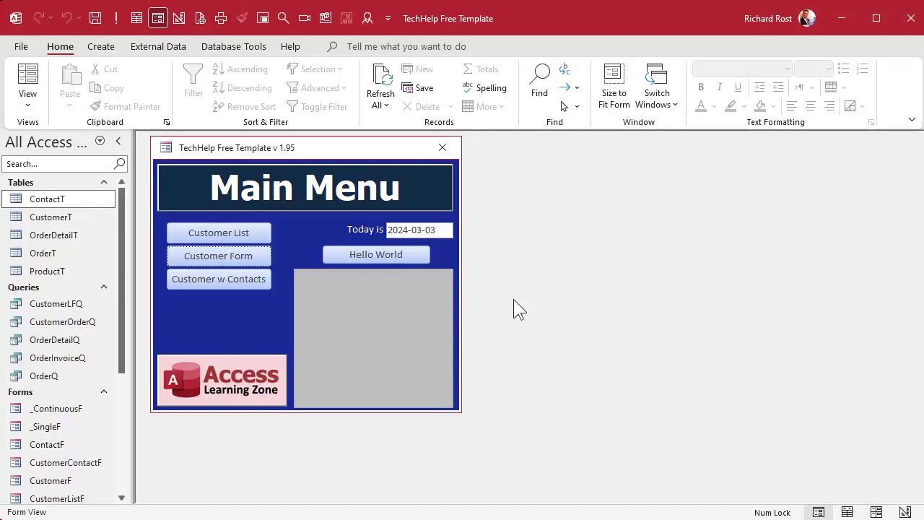
Create another new table in design view with an AutoNumber field named RentalID.
left_click(106, 51)
left_click(119, 88)
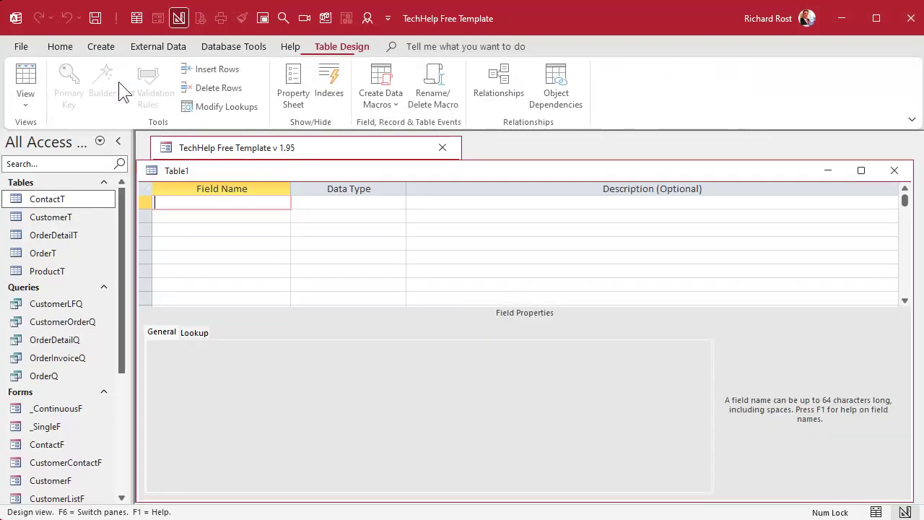
left_click_drag(231, 175, 241, 157)
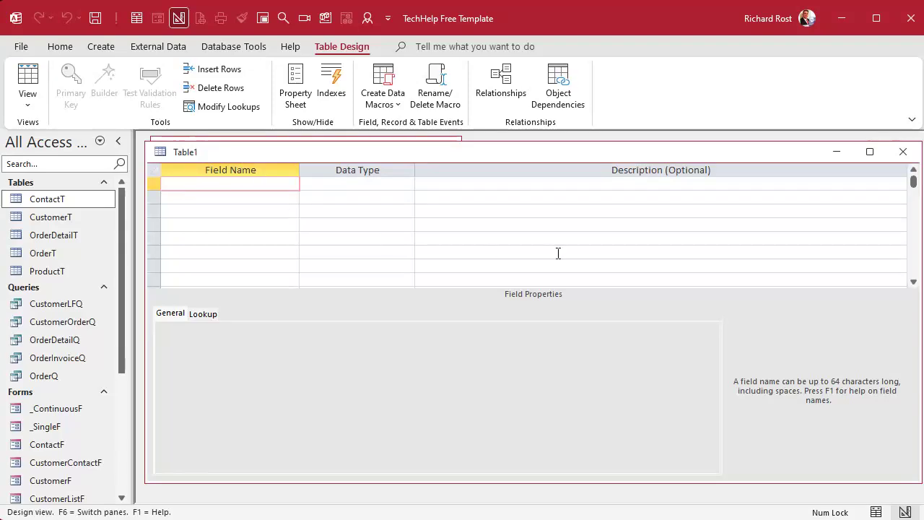
type("RentalID")
key("Tab")
type("a")
key("Tab")
key("Tab")
Add the Number fields CustomerID and ProductID below RentalID.
type("Cus")
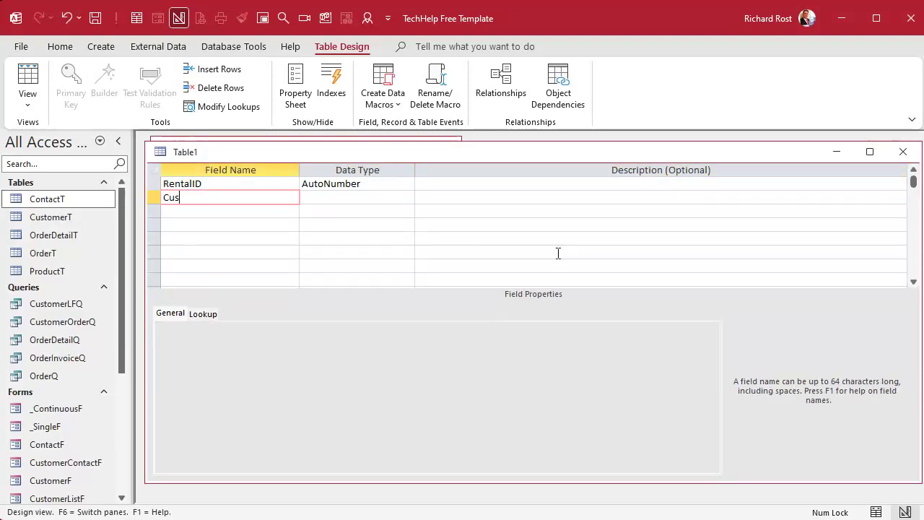
type("tomerID")
key("Tab")
type("n")
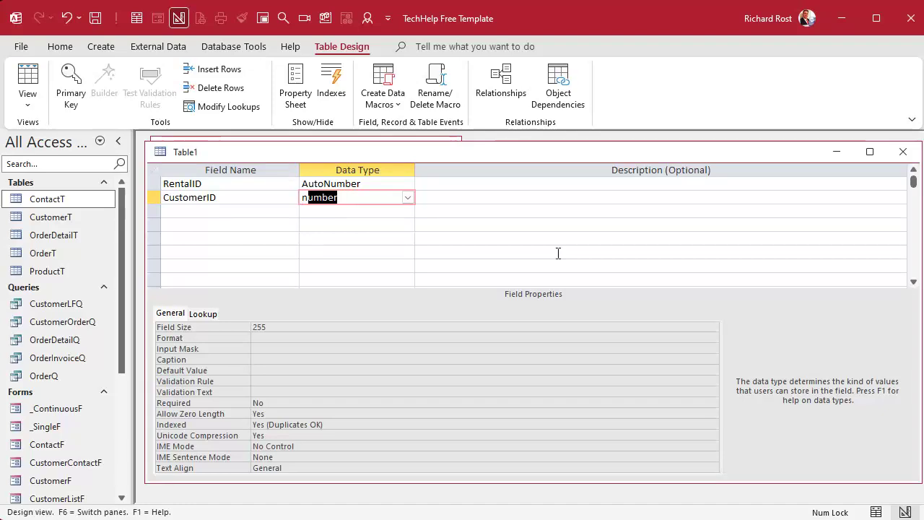
key("Tab")
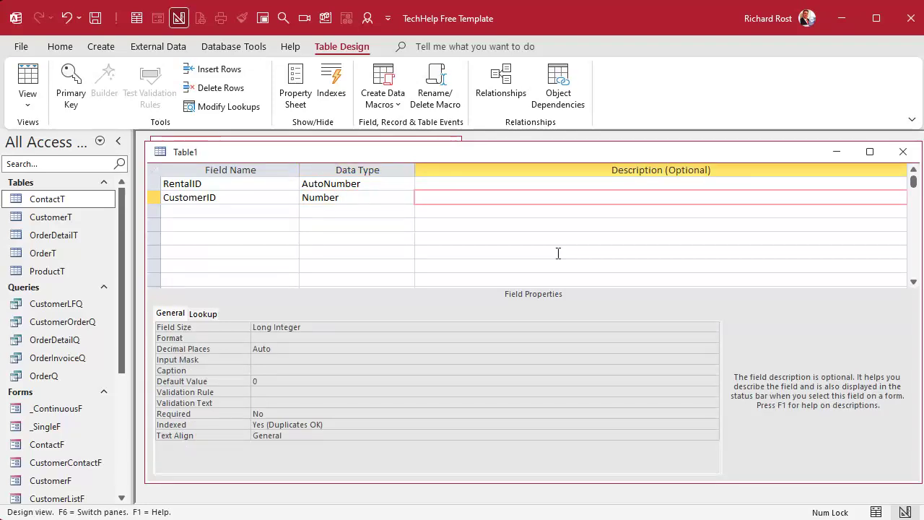
key("Return")
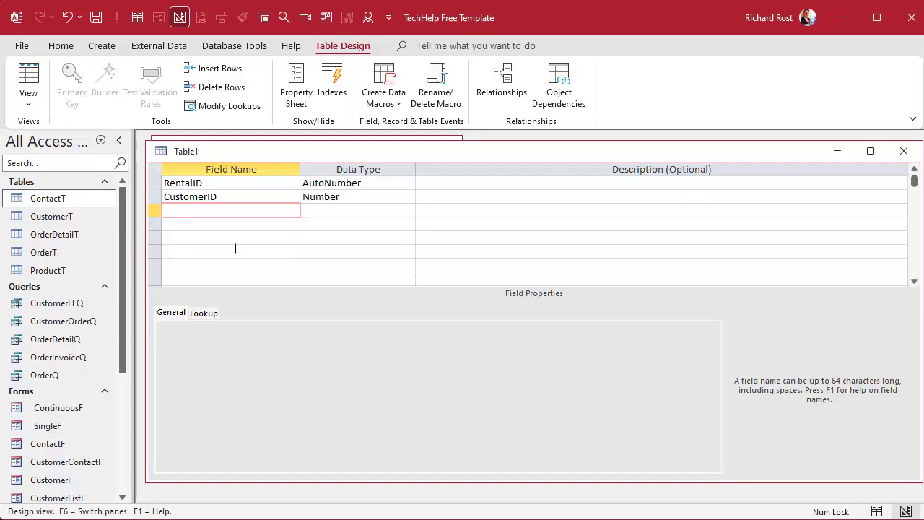
type("ProductID")
key("Return")
type("n")
key("Return")
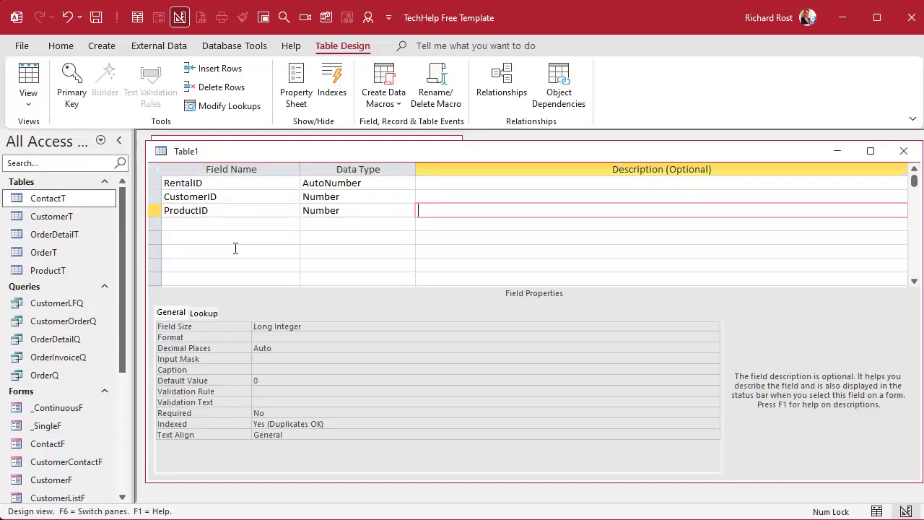
key("Return")
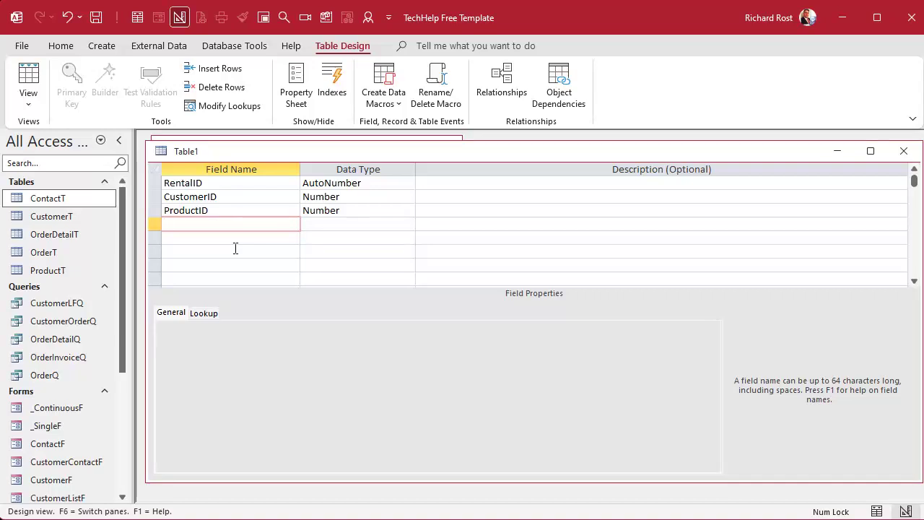
Add the Date/Time fields StartDate and EndDate below ProductID.
type("StartDate")
key("Tab")
type("d")
key("Tab")
key("Tab")
type("End")
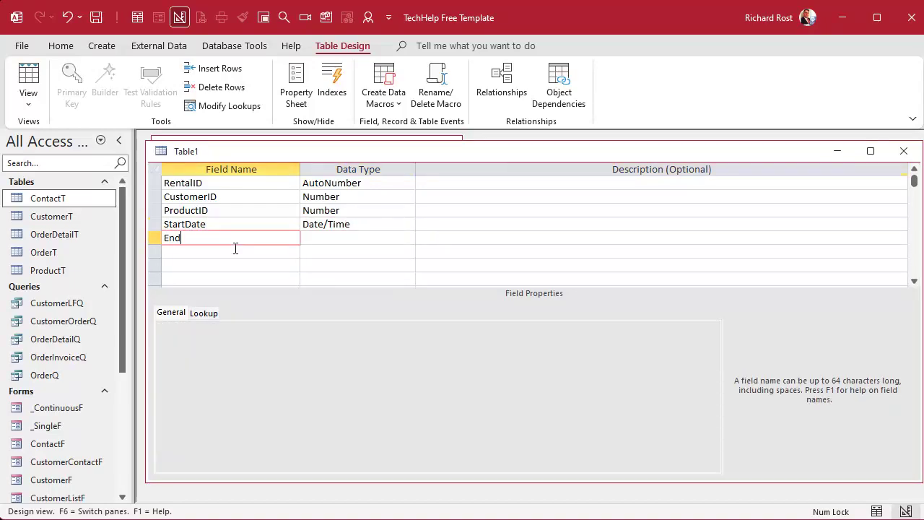
type("Date")
key("Tab")
type("d")
key("Tab")
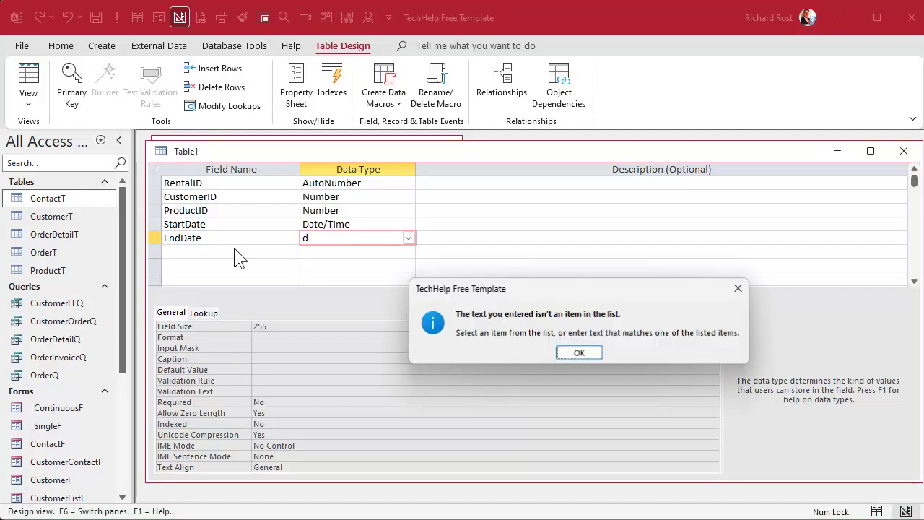
key("Return")
key("Tab")
key("Tab")
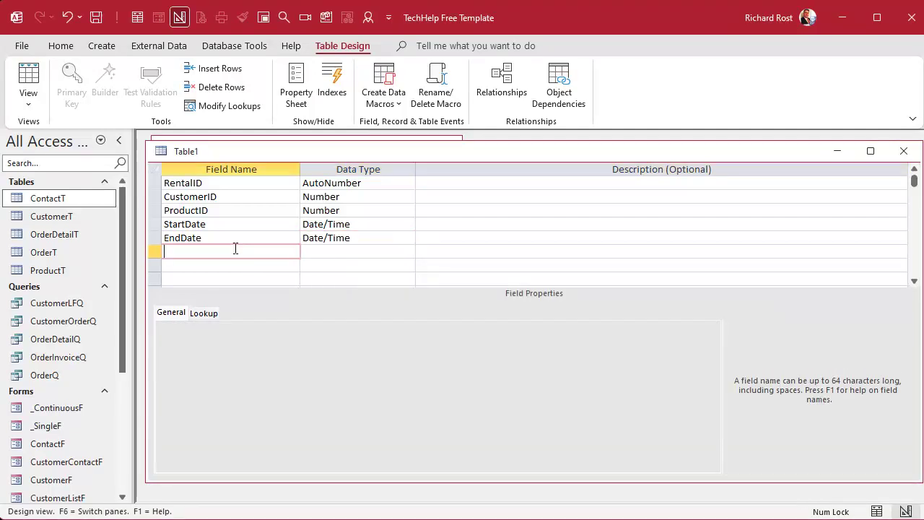
Set the default value of the StartDate field to =Date().
left_click(240, 235)
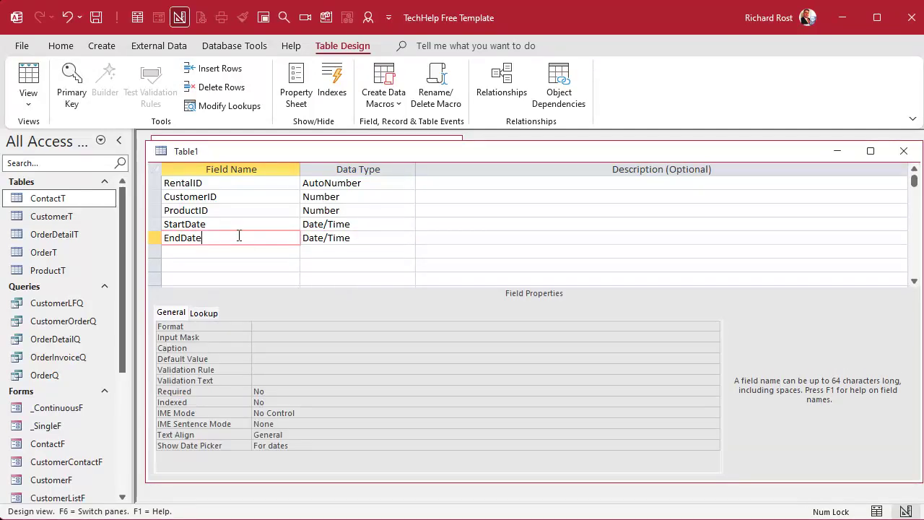
left_click(233, 229)
left_click(239, 237)
left_click(237, 226)
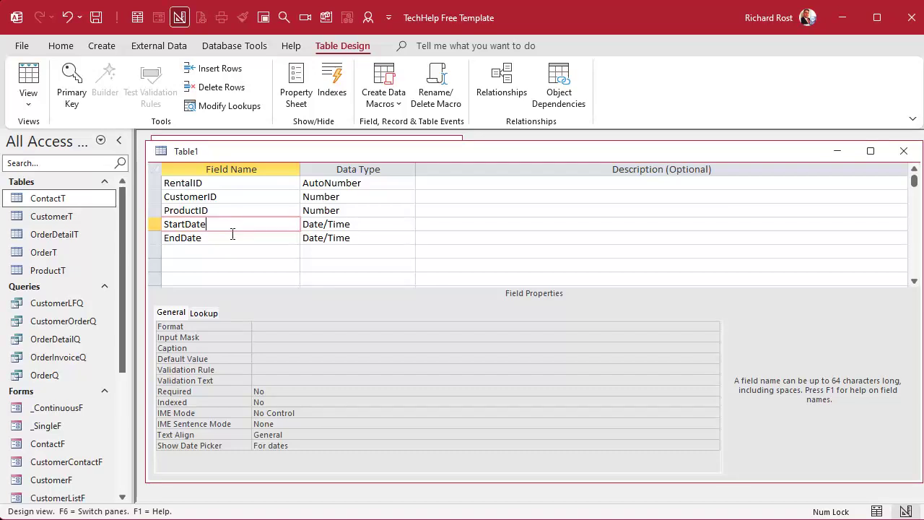
left_click(285, 358)
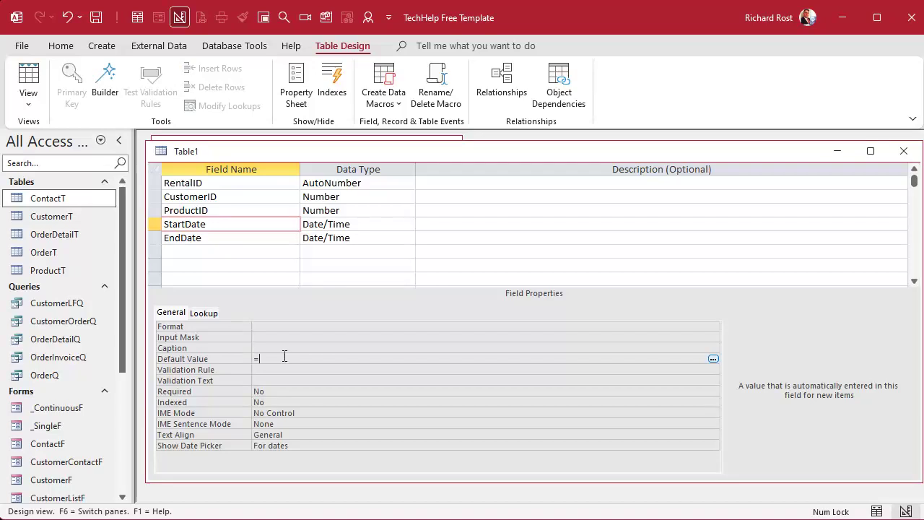
type("=Now()")
key("BackSpace")
key("BackSpace")
type("()")
key("Return")
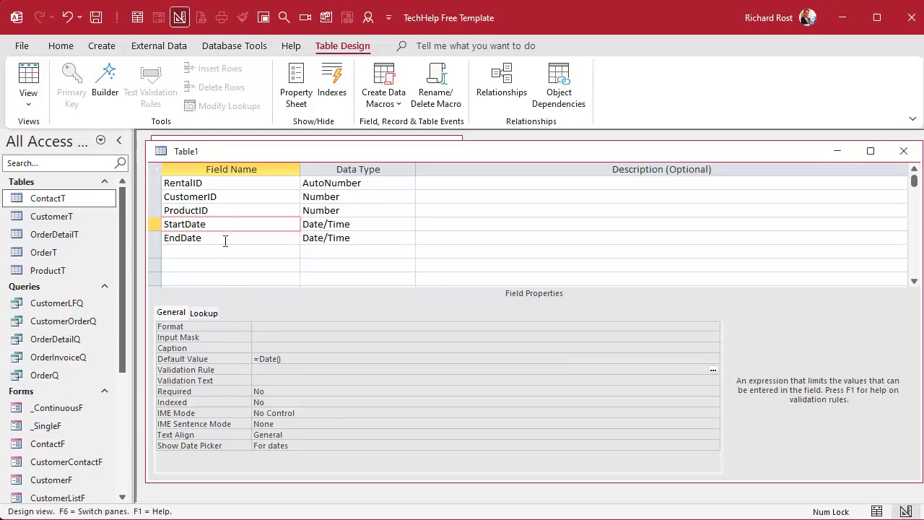
left_click(225, 241)
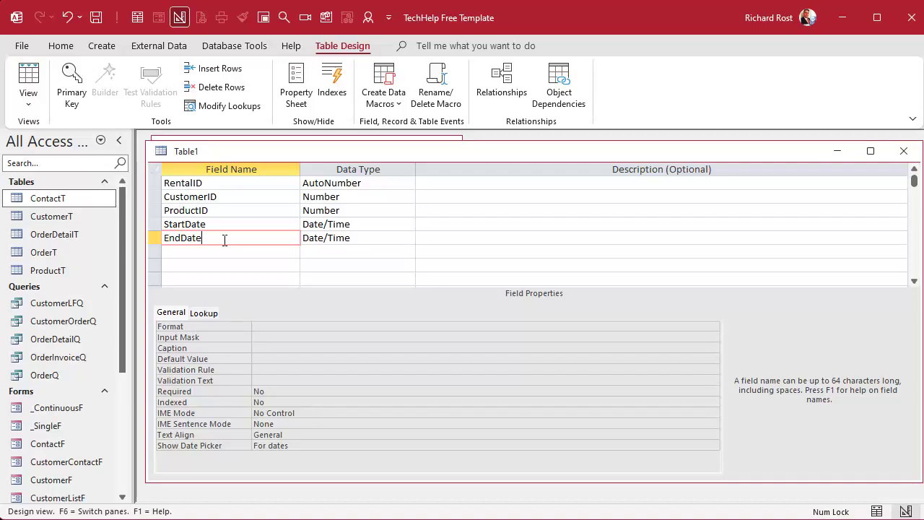
Save the new table as RentalT, accept creating a primary key, and close the table design.
left_click(226, 250)
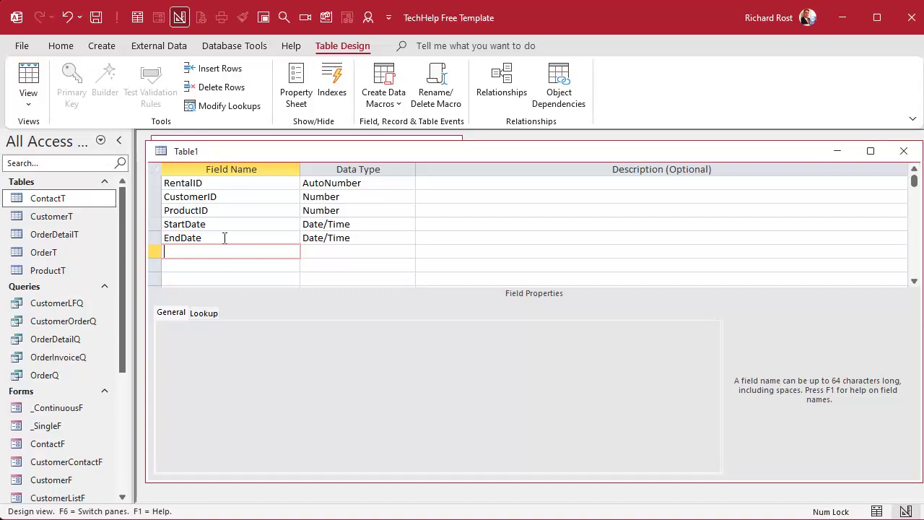
left_click(224, 239)
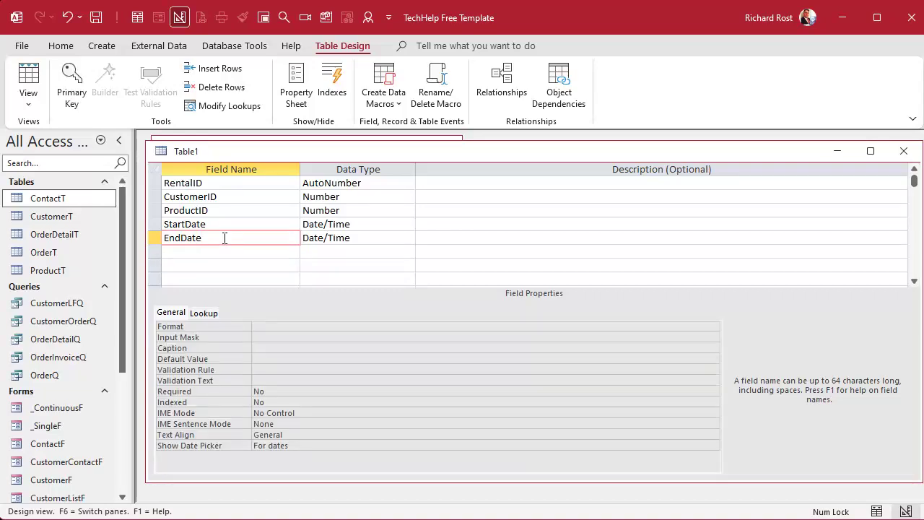
key("ctrl+s")
type("Renta")
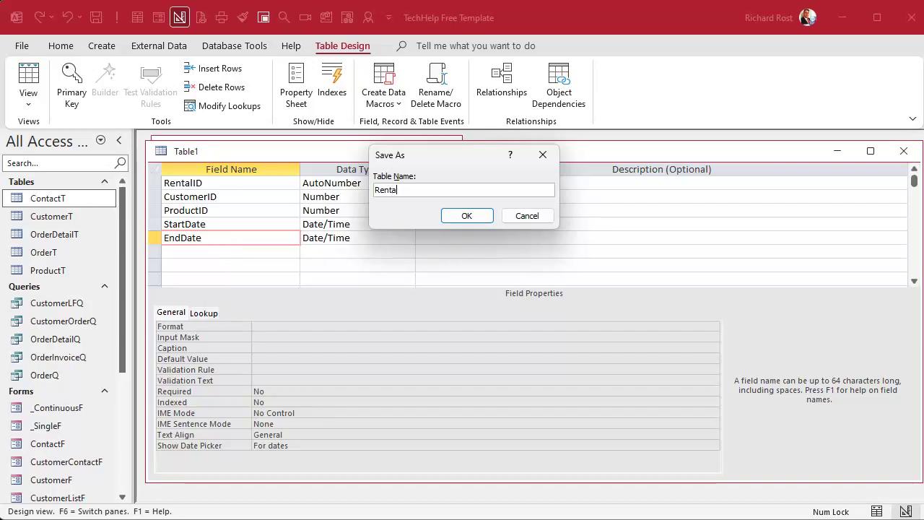
type("lT")
key("Return")
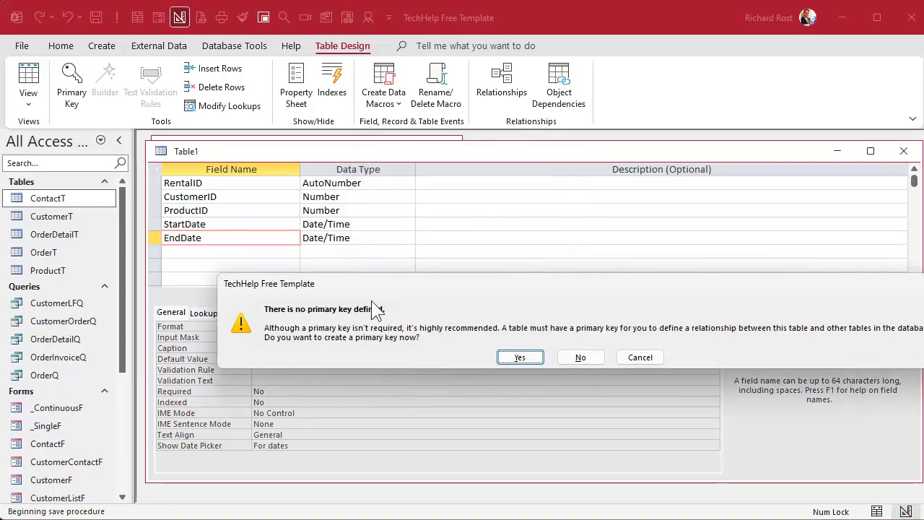
left_click(517, 359)
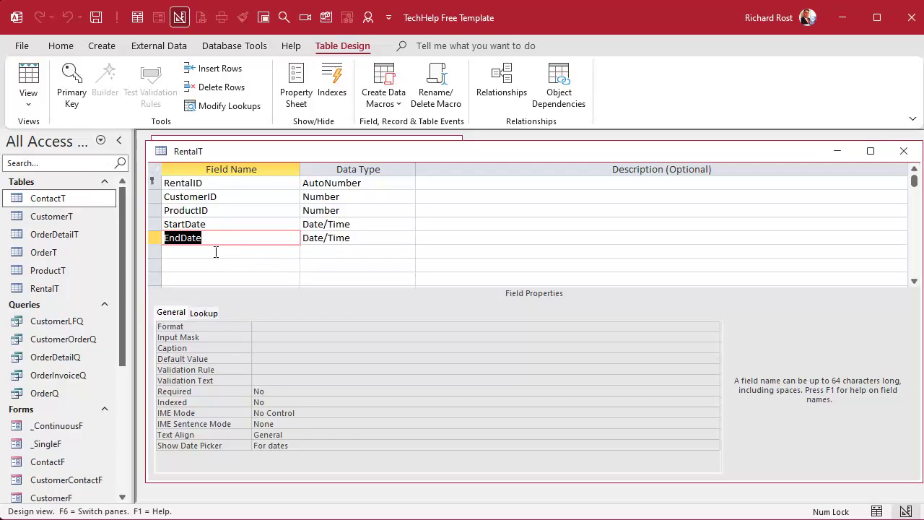
left_click(904, 151)
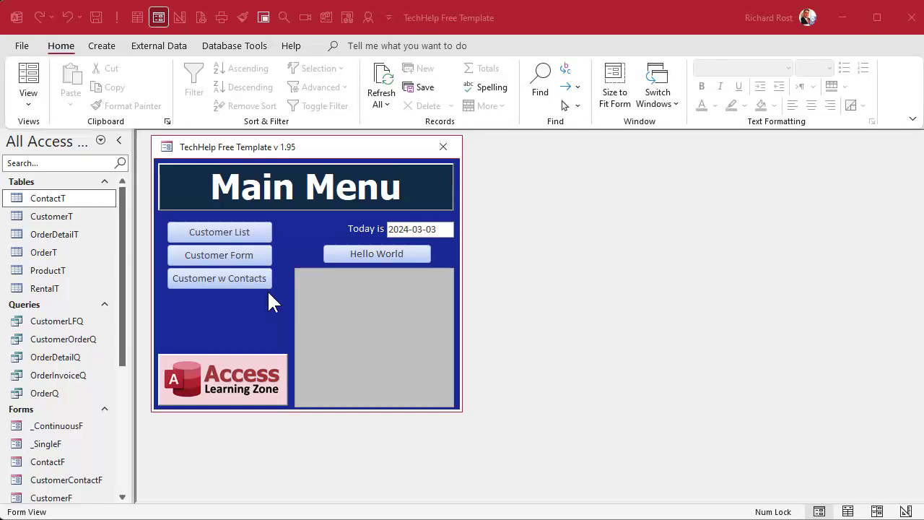
Open RentalT, CustomerT and ProductT, and arrange them with customers and products side by side above the rentals.
double_click(40, 289)
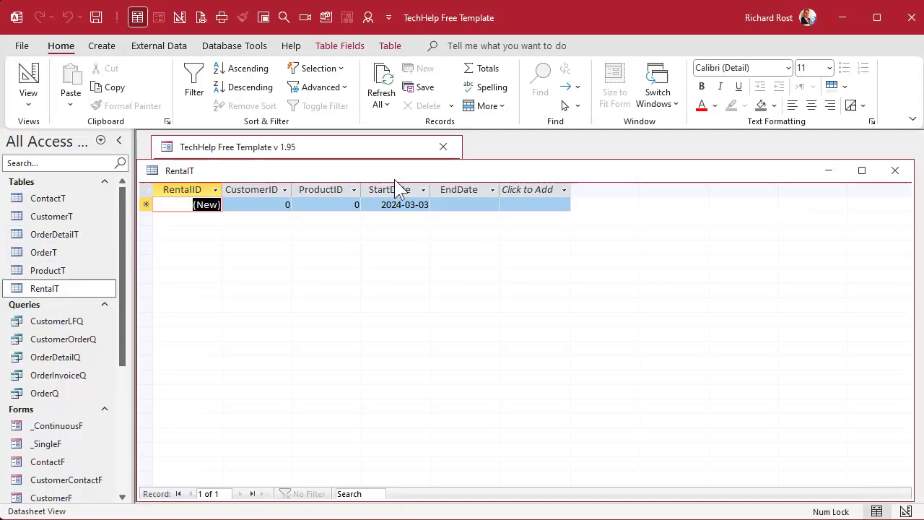
left_click_drag(516, 233, 530, 350)
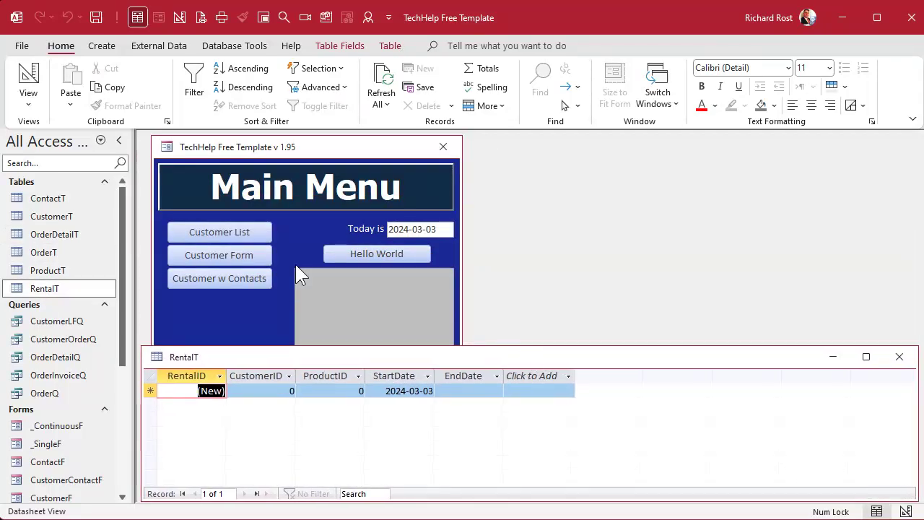
double_click(71, 215)
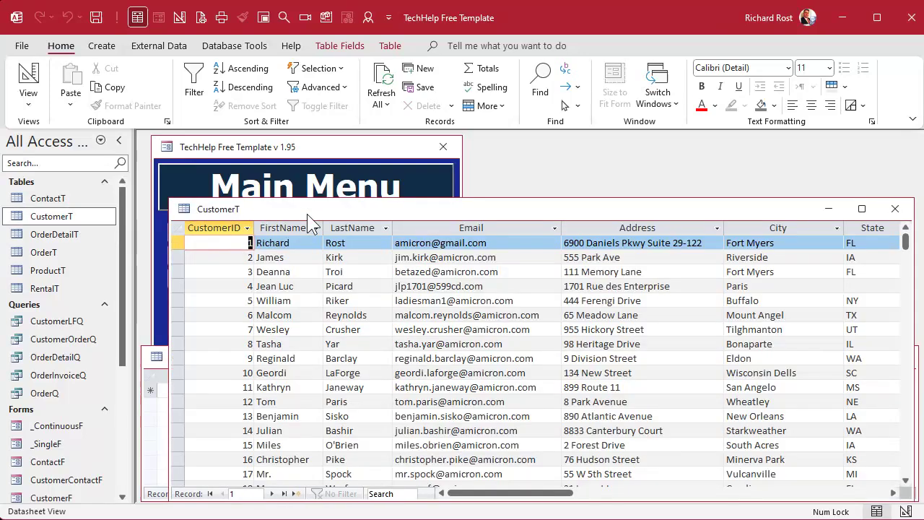
left_click_drag(307, 215, 287, 146)
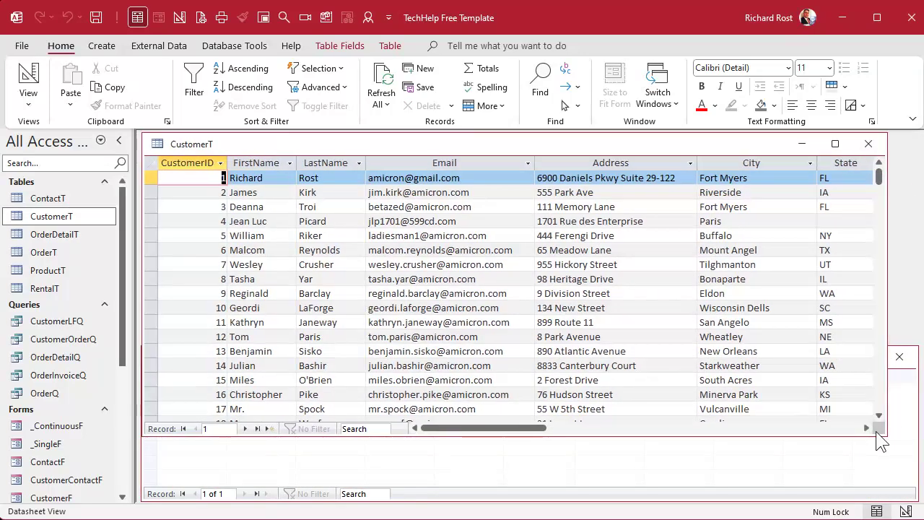
left_click_drag(882, 434, 516, 315)
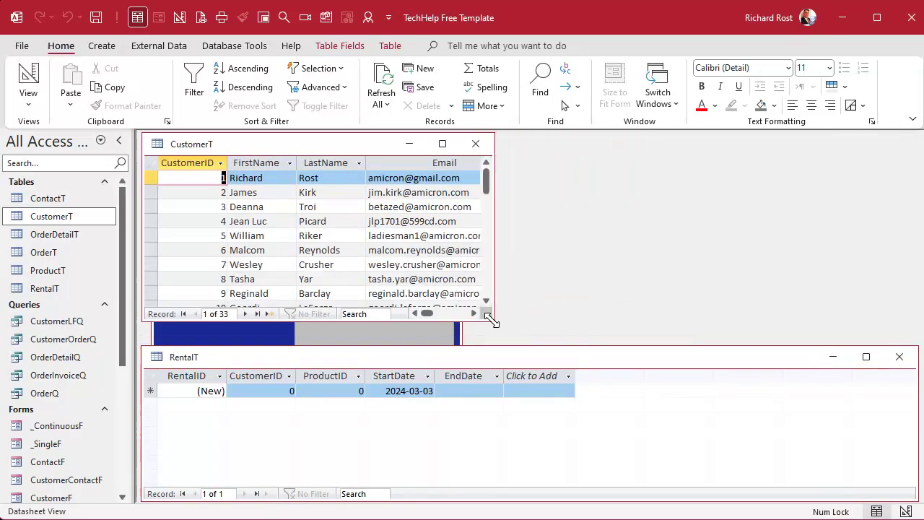
double_click(68, 272)
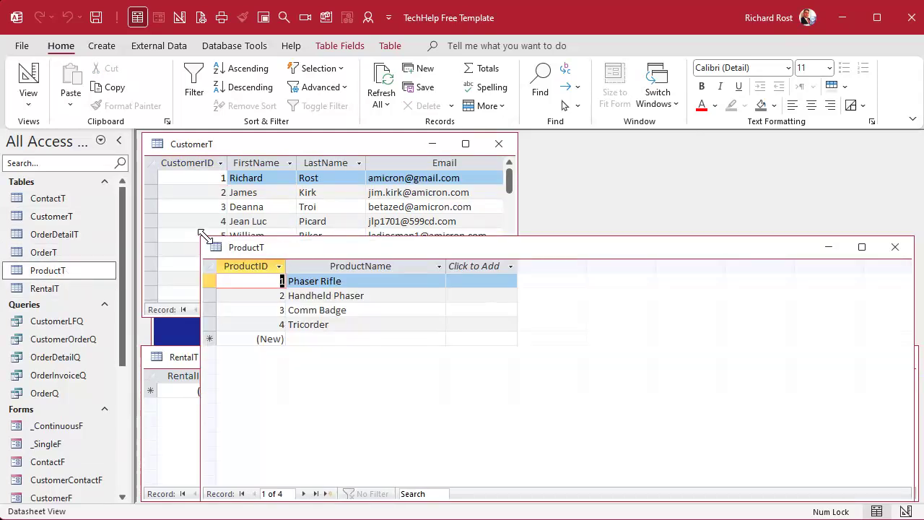
left_click_drag(205, 237, 526, 306)
left_click_drag(638, 318, 636, 149)
Add a rental record with CustomerID 1, ProductID 3, start date 2024-01-05 and end date 2024-01-20.
left_click(287, 390)
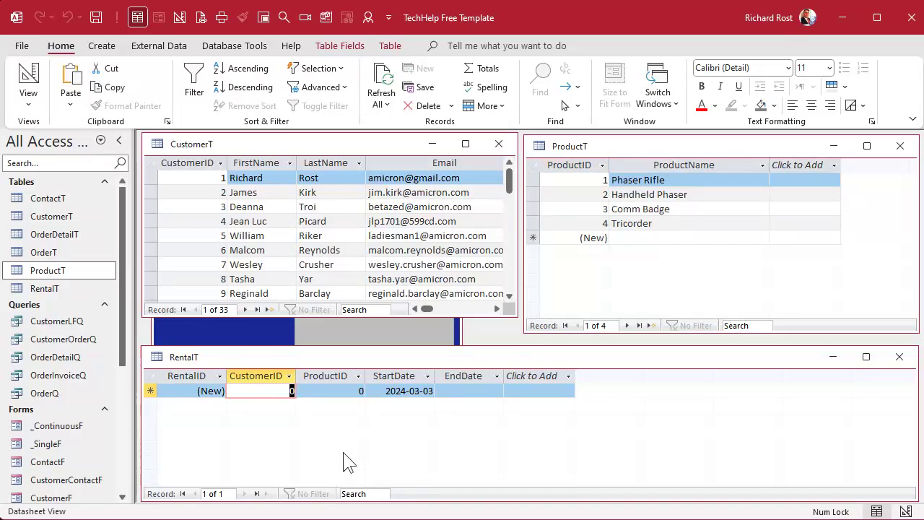
type("1")
key("Tab")
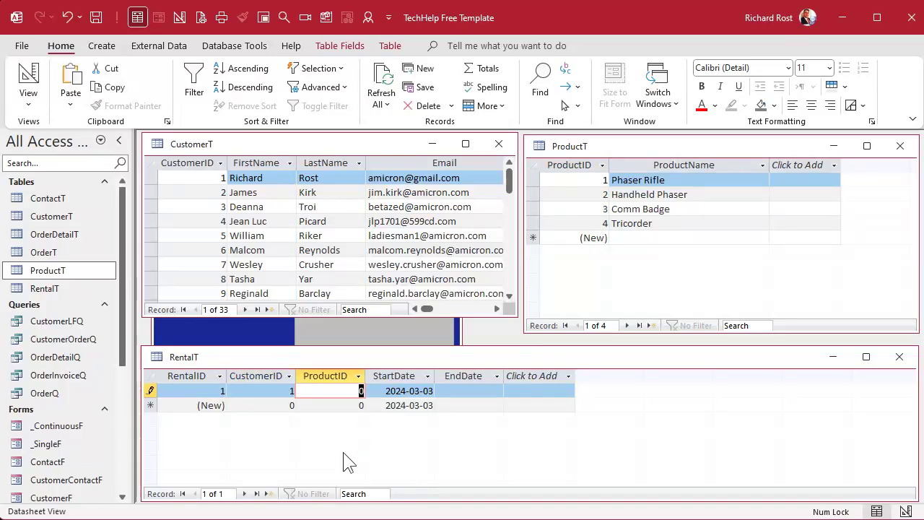
type("3")
key("Tab")
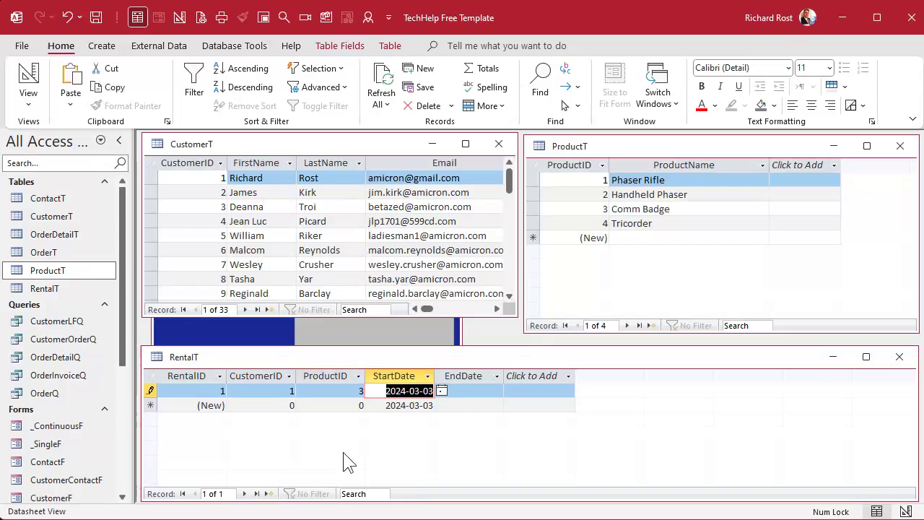
type("1/5")
key("Tab")
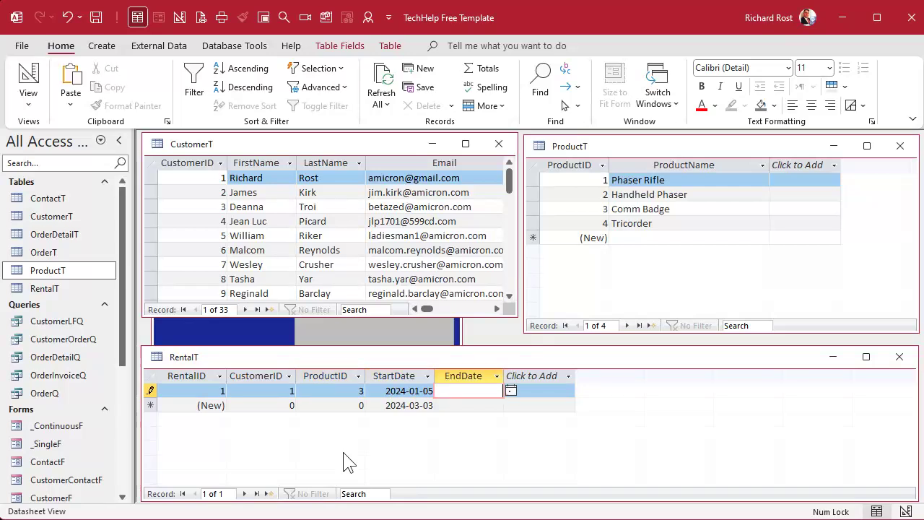
type("1-20")
key("Tab")
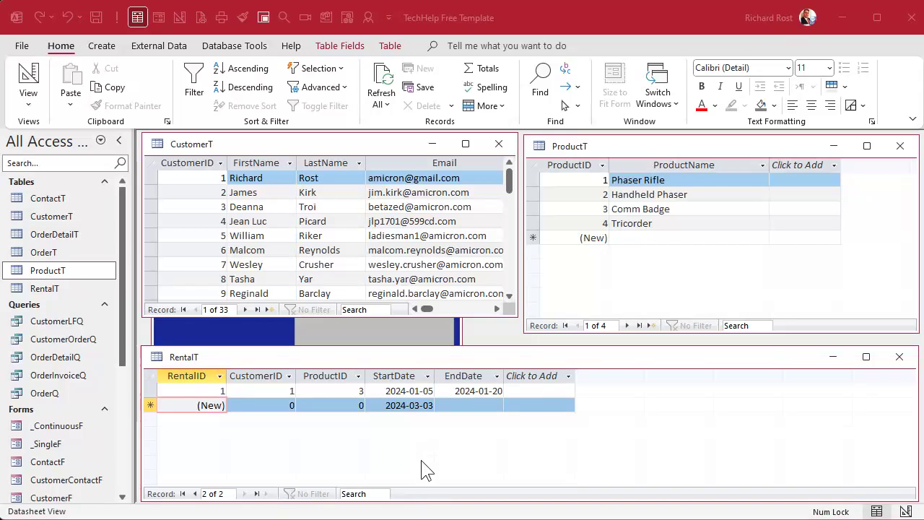
Add a second rental record with CustomerID 6, ProductID 2, start date 2024-01-15 and end date 2024-02-10.
left_click(280, 409)
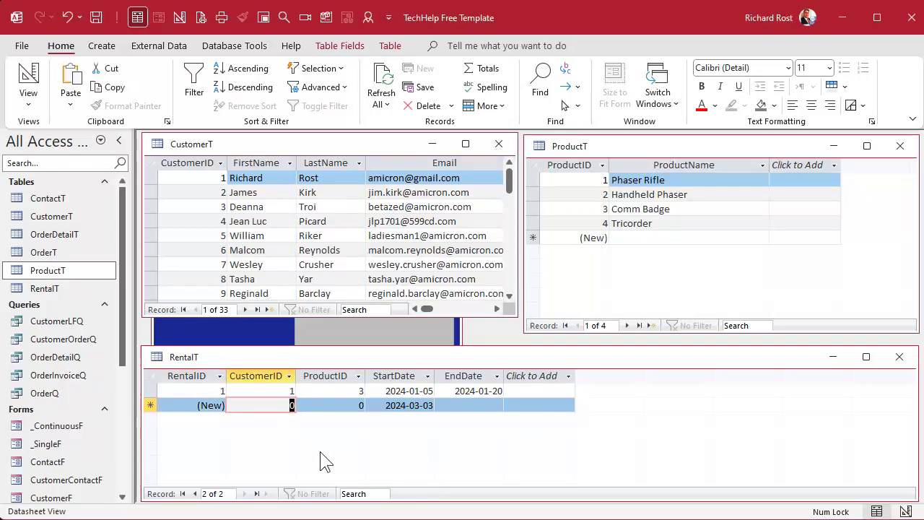
type("6")
key("Tab")
type("2")
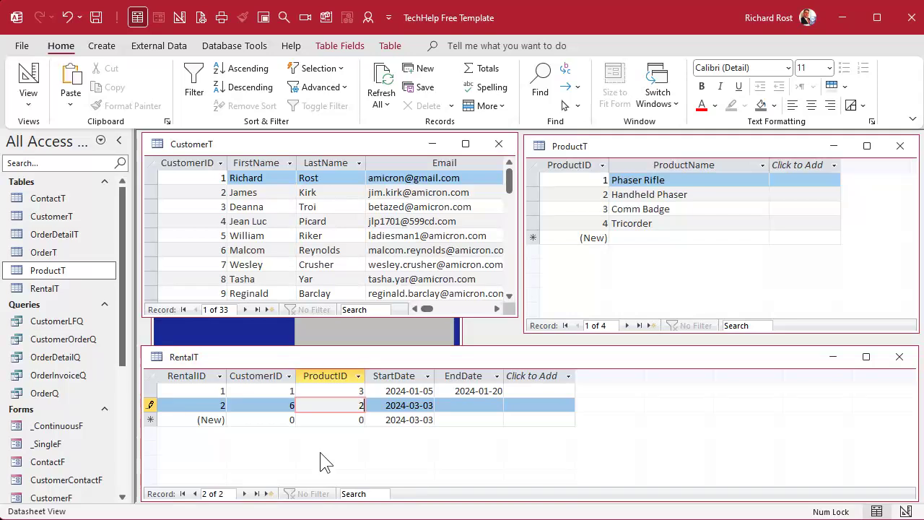
key("Tab")
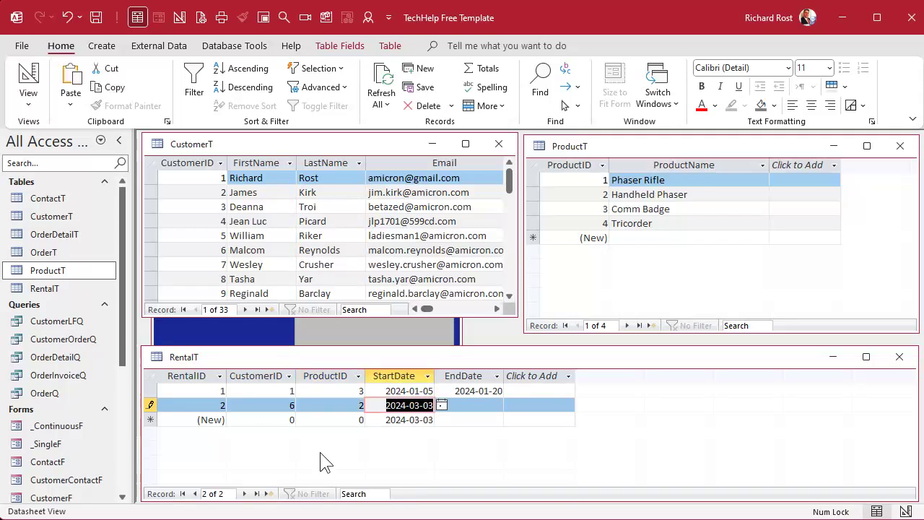
type("1-15")
key("Tab")
type("2-")
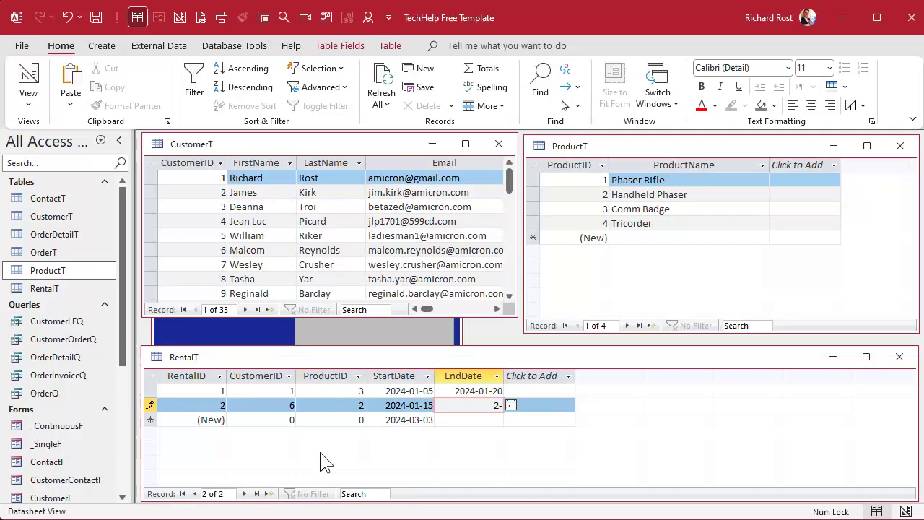
type("10")
key("Tab")
Add a third rental record with CustomerID 7, ProductID 4 and start date 2024-01-10, leaving the end date blank.
key("Tab")
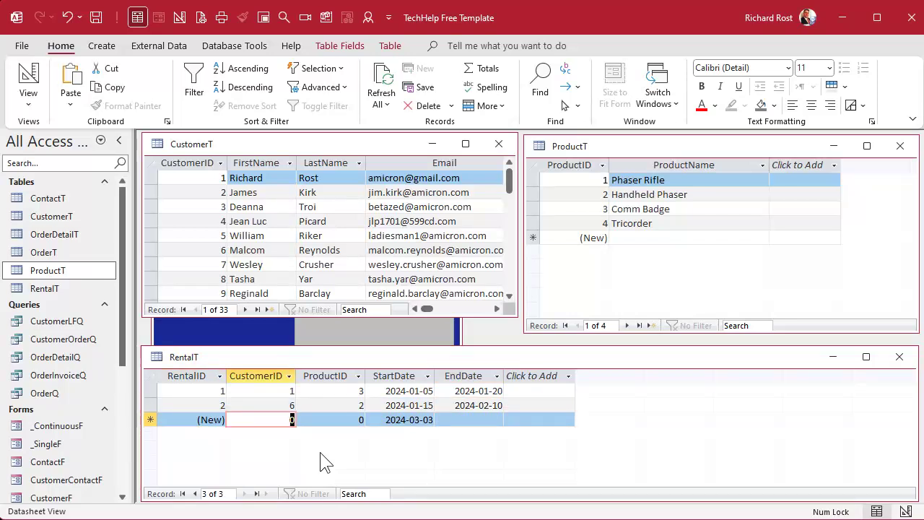
type("7")
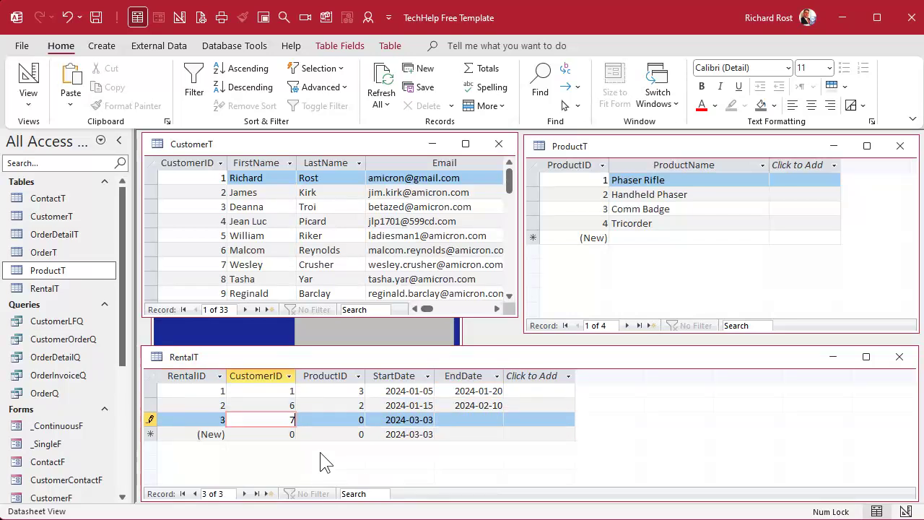
key("Tab")
type("4")
key("Tab")
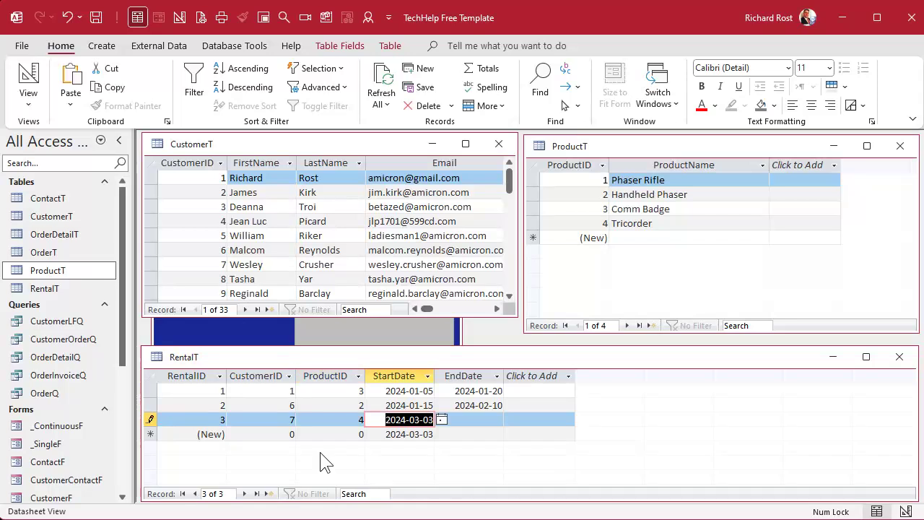
type("1-10")
key("Tab")
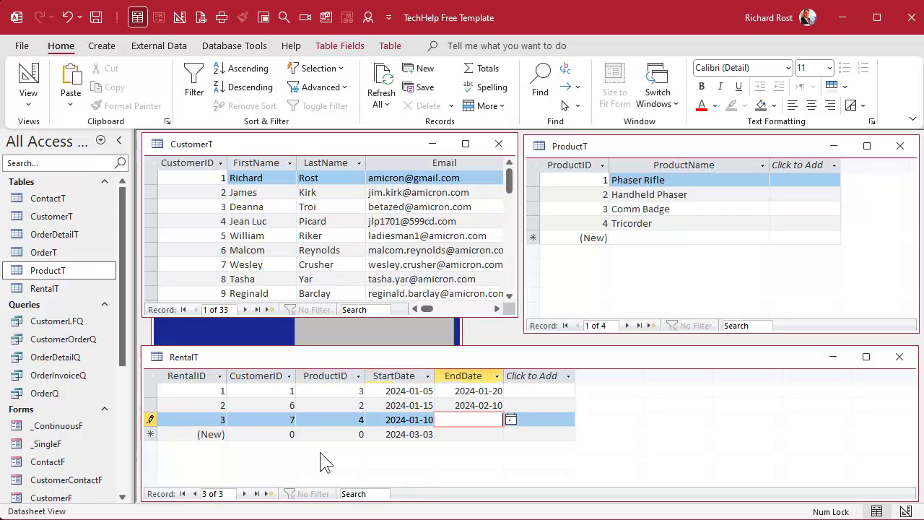
key("Tab")
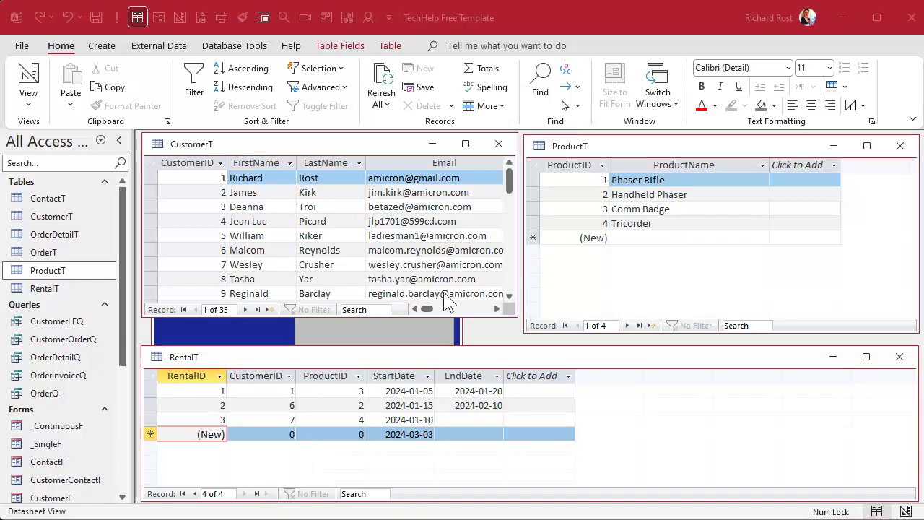
Close the CustomerT, ProductT and RentalT tables.
left_click(498, 143)
left_click(900, 146)
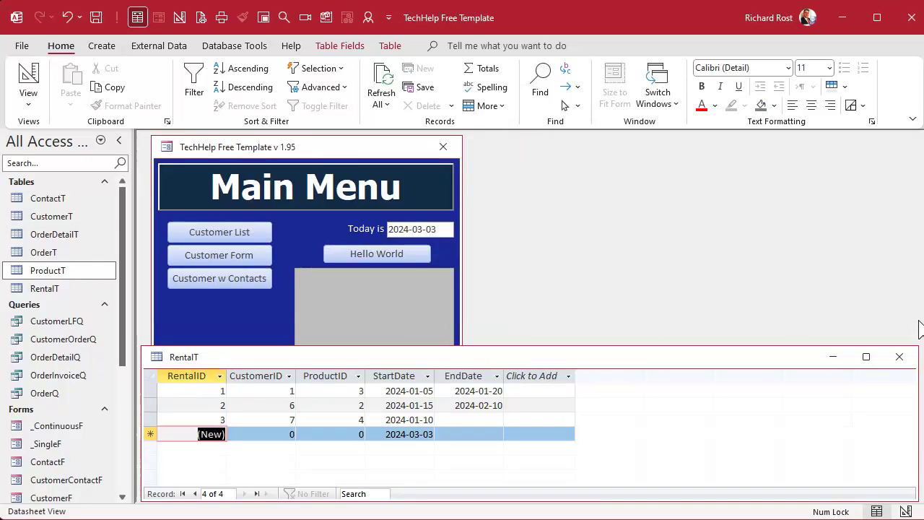
left_click(899, 357)
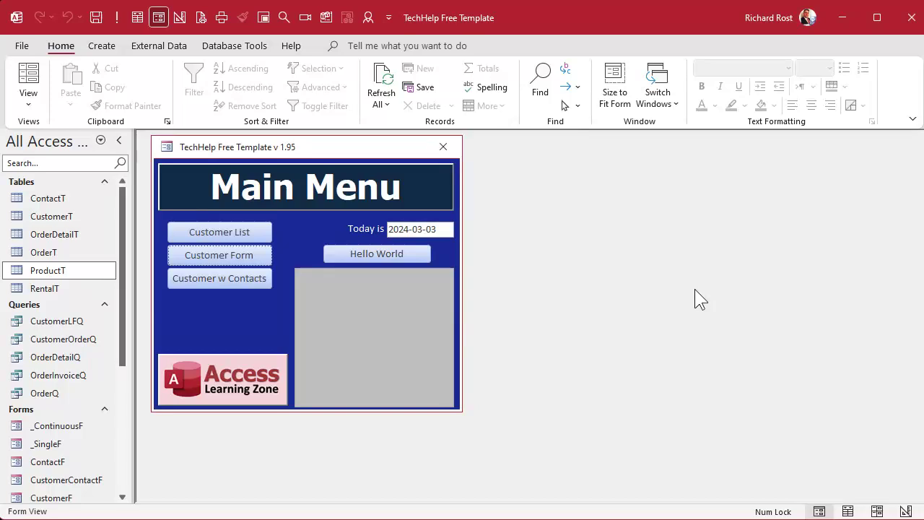
In the main menu form's design view, shorten the unbound box from its upper edge and move the Hello World button down to it.
right_click(361, 151)
left_click(416, 267)
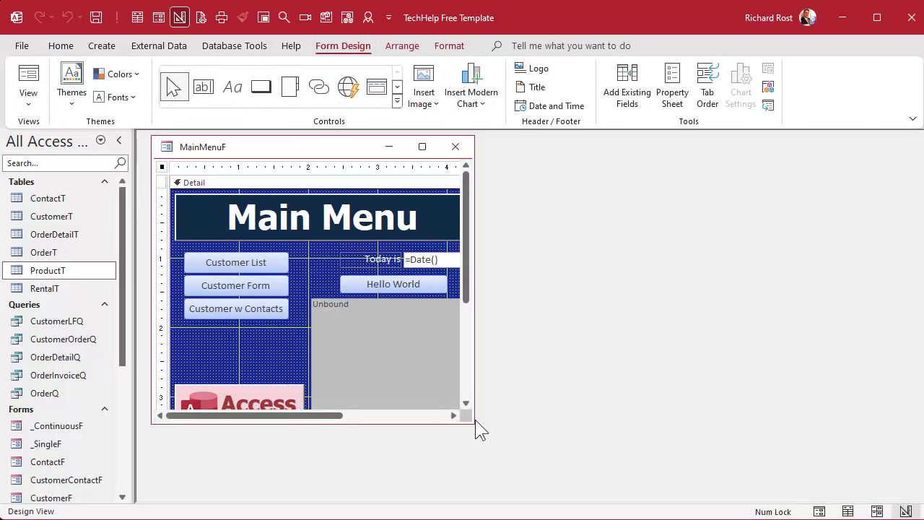
left_click_drag(471, 413, 673, 492)
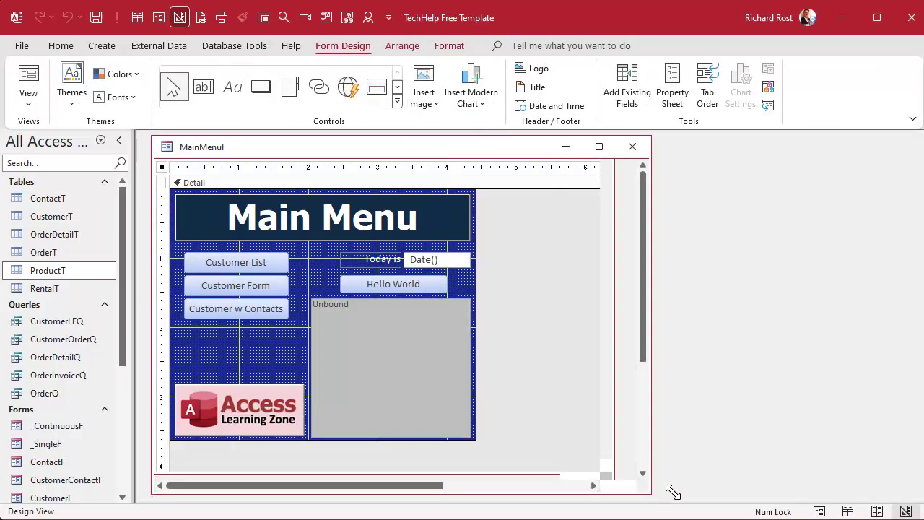
left_click(387, 300)
left_click_drag(389, 344, 388, 349)
left_click_drag(390, 289, 390, 338)
left_click(404, 302)
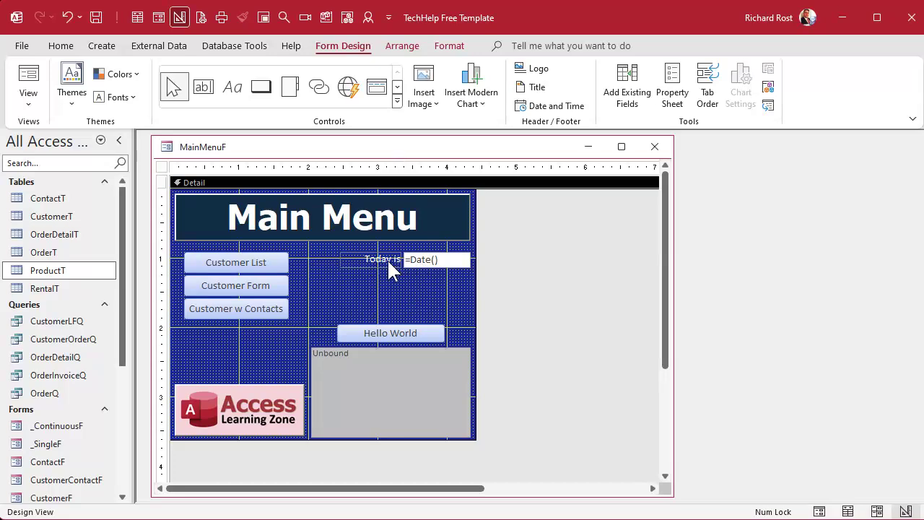
Shift the Today is date box slightly left and move its =Date() expression from Control Source to Default Value.
left_click_drag(389, 261, 373, 261)
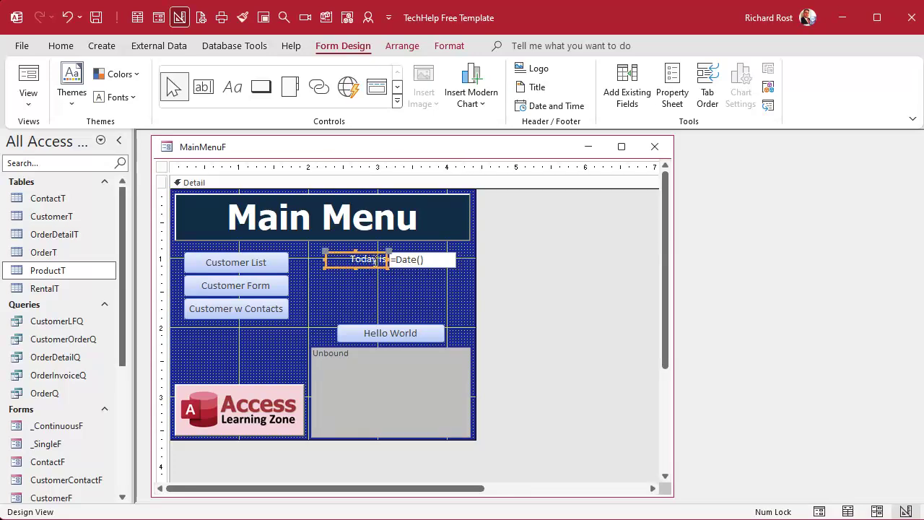
double_click(419, 263)
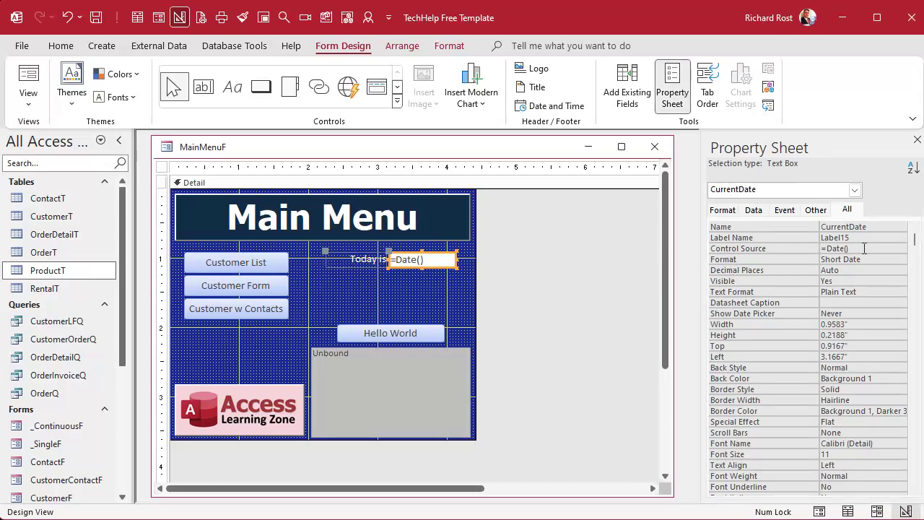
left_click(809, 247)
key("ctrl+c")
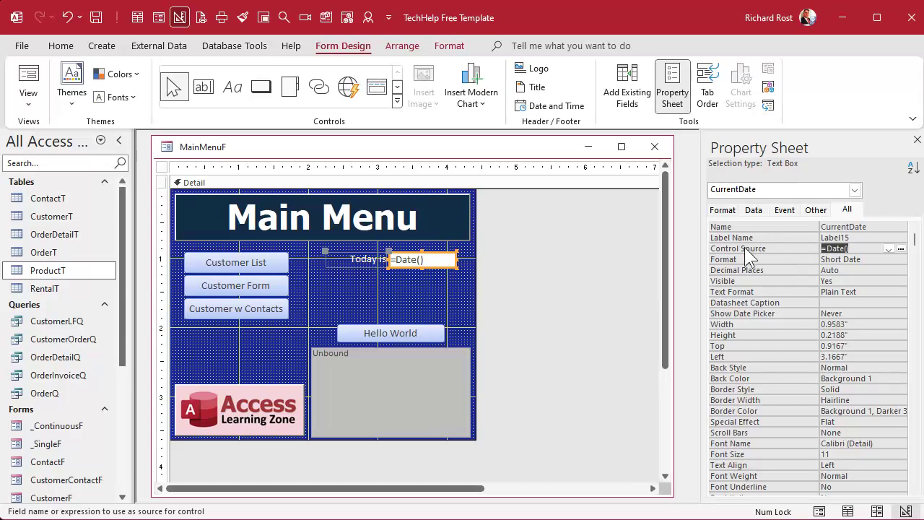
key("Delete")
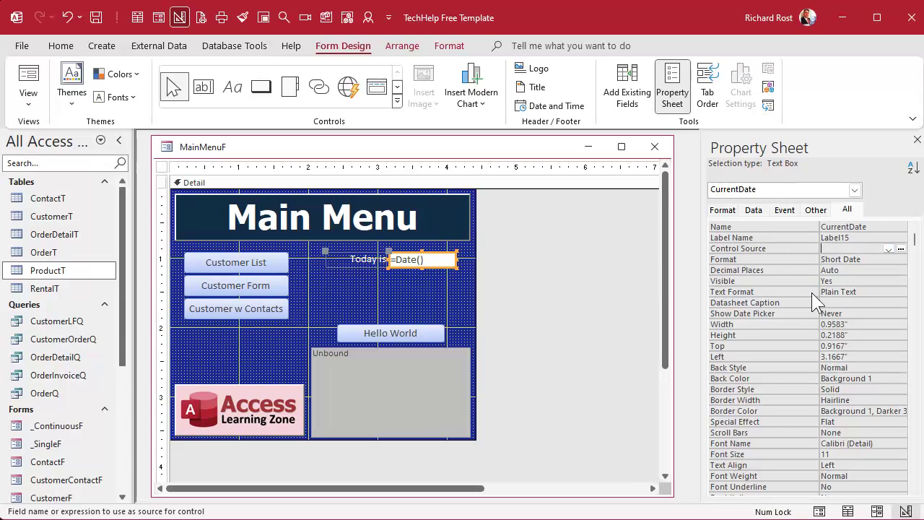
left_click(755, 210)
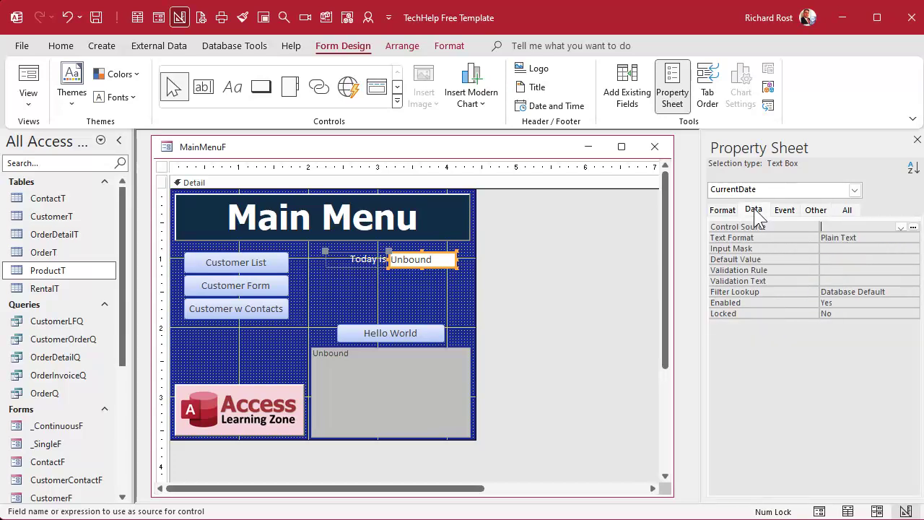
left_click(764, 259)
key("ctrl+v")
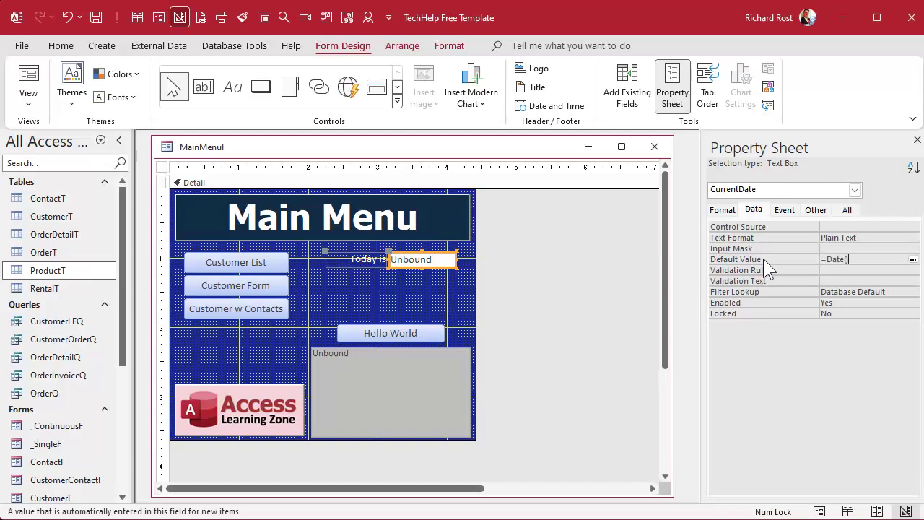
key("Return")
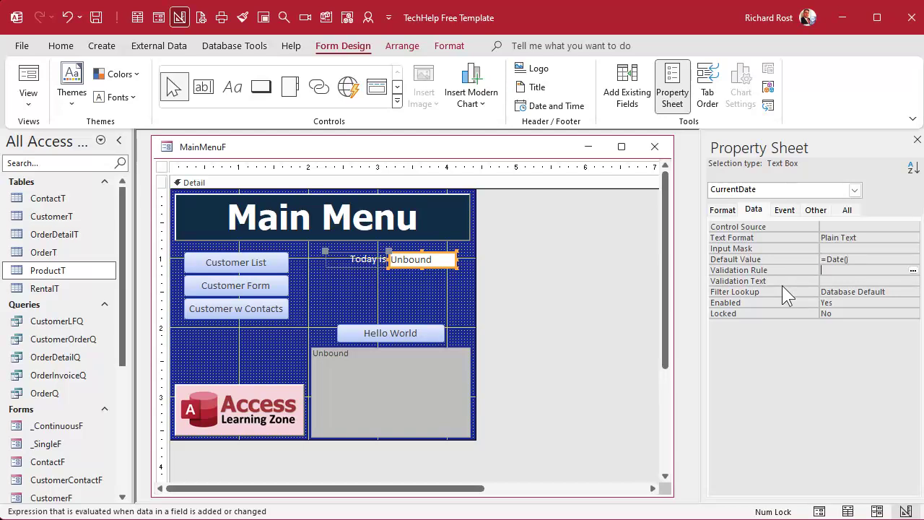
left_click(752, 226)
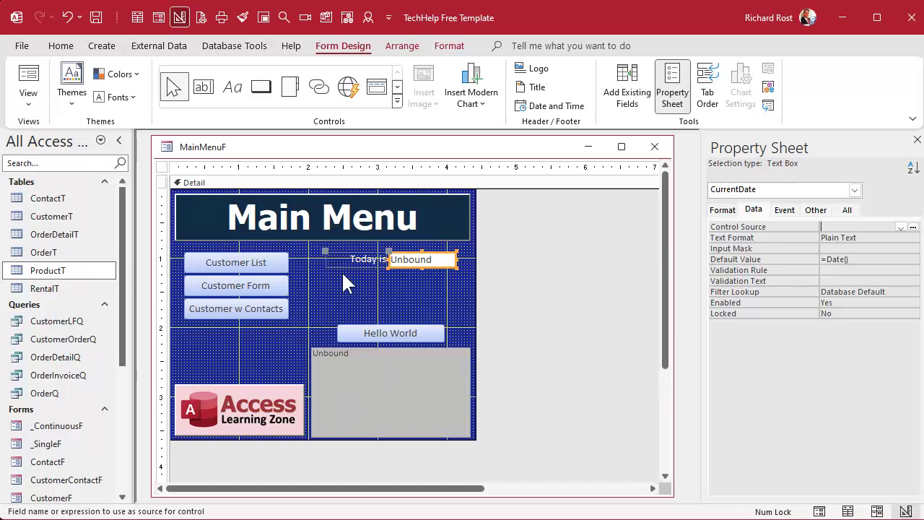
Name the date text box LookupDate and change its label text to Date.
left_click(847, 211)
left_click(767, 226)
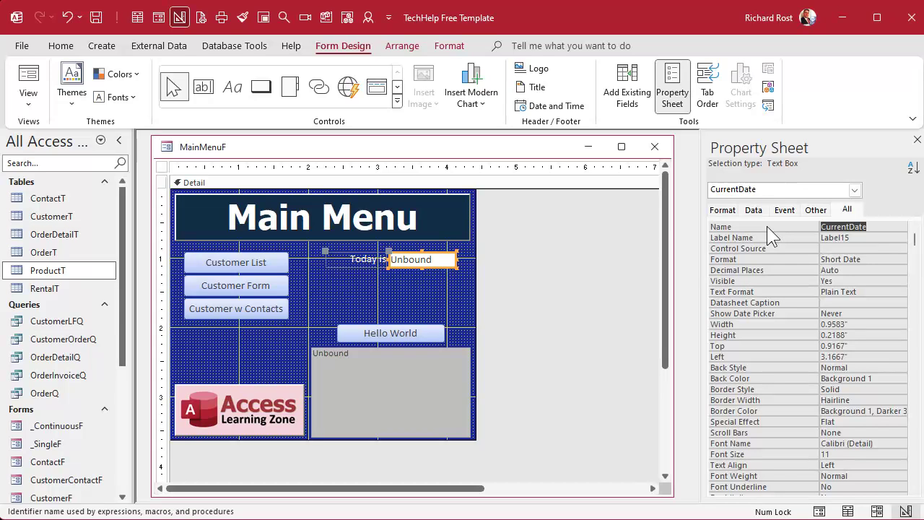
type("LookupDate")
key("Return")
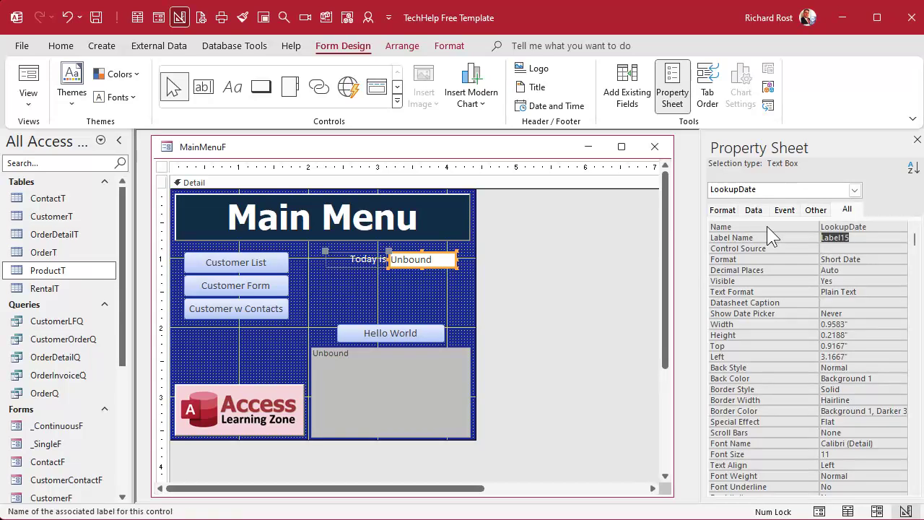
left_click(351, 261)
key("F2")
type("D")
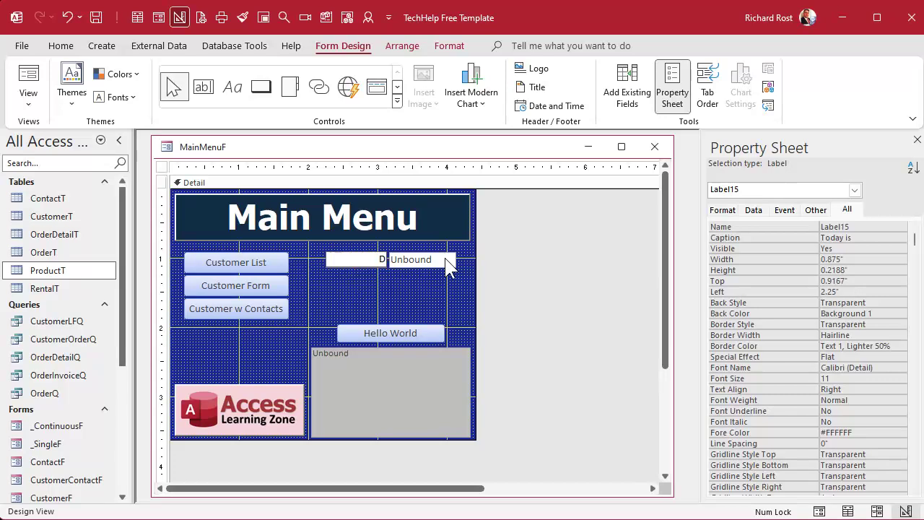
type("ate")
left_click(424, 302)
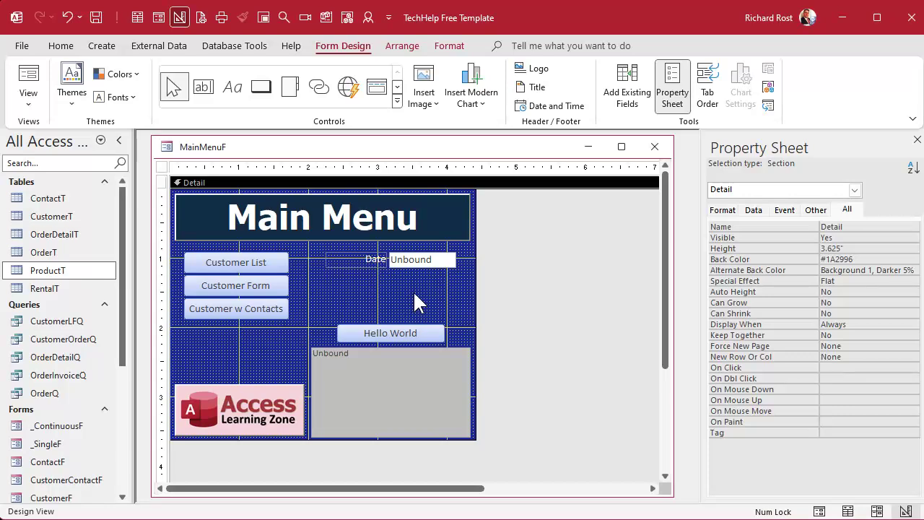
Insert a combo box below the date box that gets its values from ProductT, including the ProductID and ProductName fields.
left_click(397, 101)
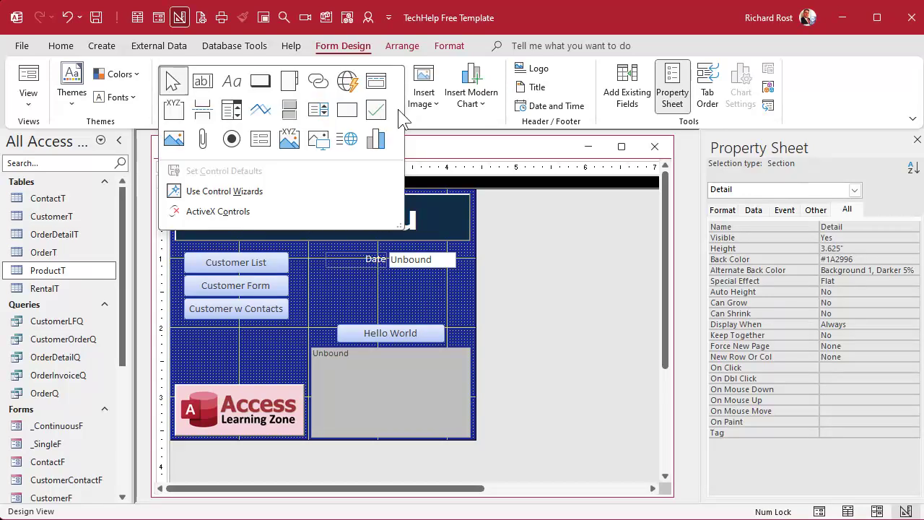
left_click(237, 115)
left_click(389, 277)
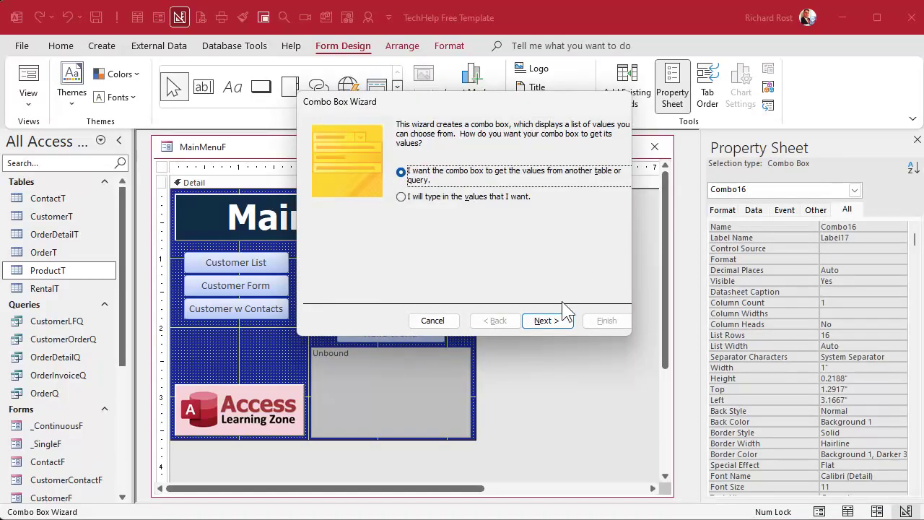
left_click(547, 320)
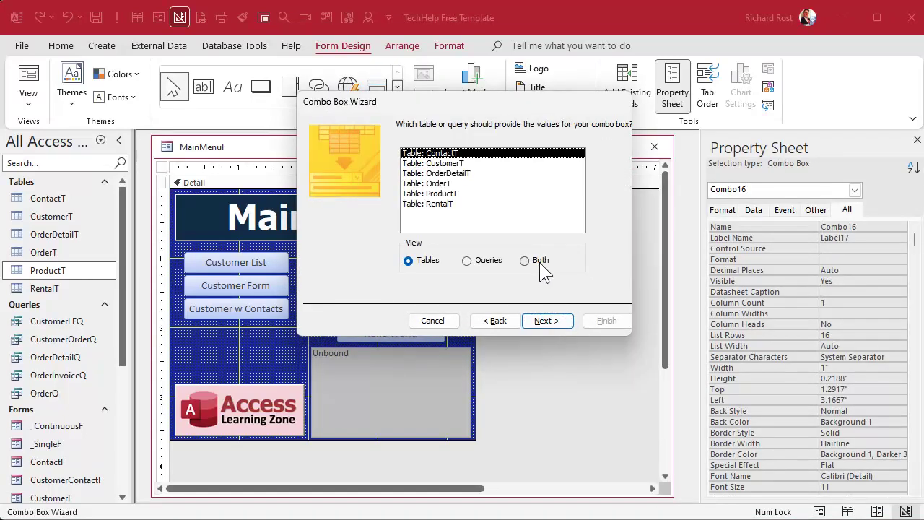
left_click(461, 194)
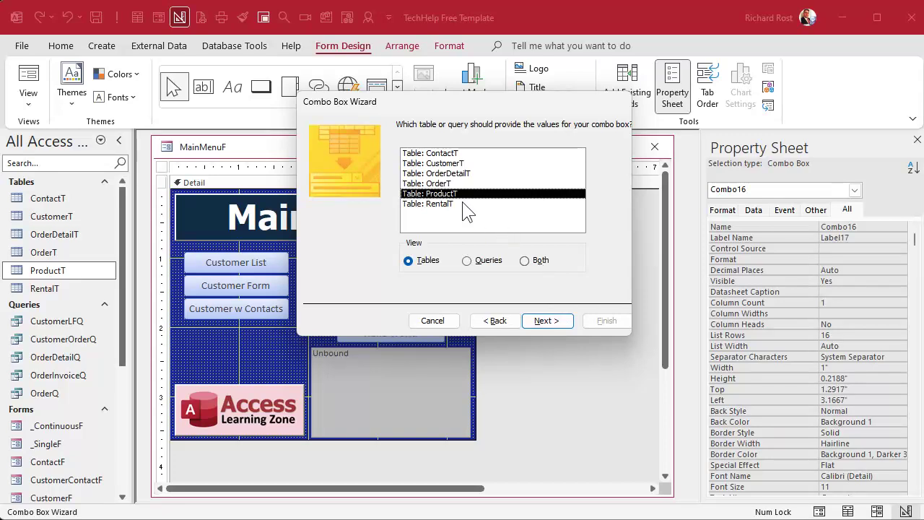
left_click(556, 325)
left_click(446, 245)
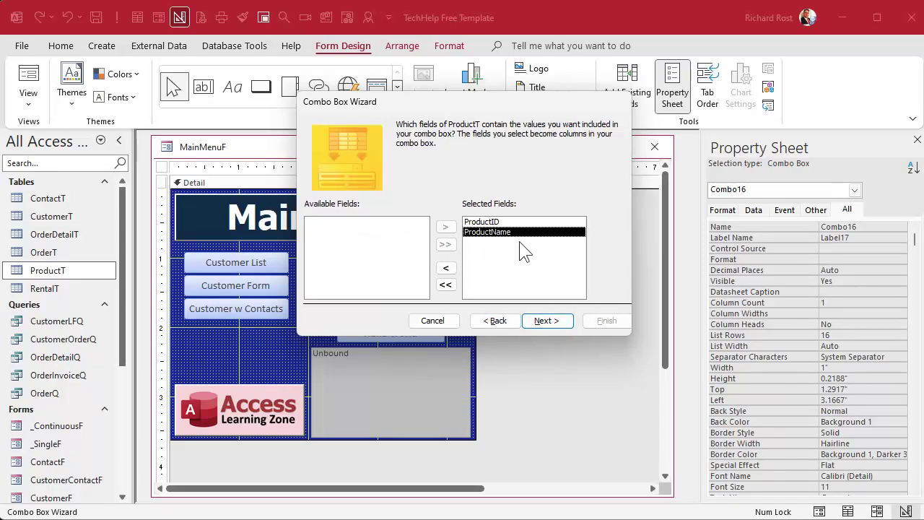
left_click(547, 321)
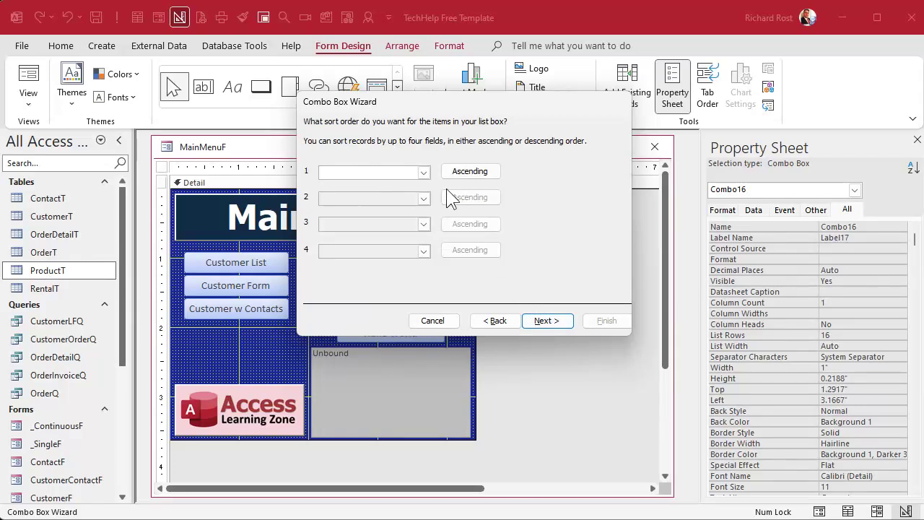
Sort the combo box by ProductName ascending, keep the key column hidden, label it Product and finish the wizard.
left_click(424, 172)
left_click(385, 207)
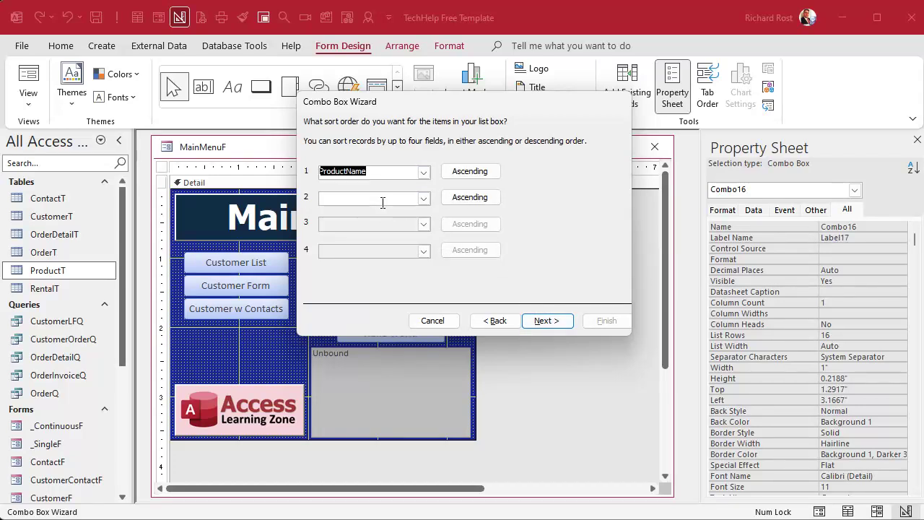
left_click(543, 321)
left_click(545, 321)
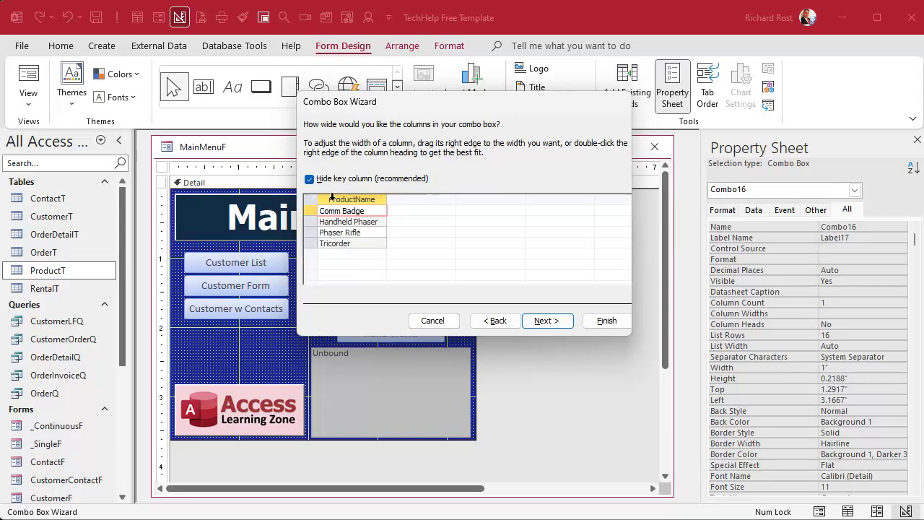
left_click(335, 181)
left_click(336, 182)
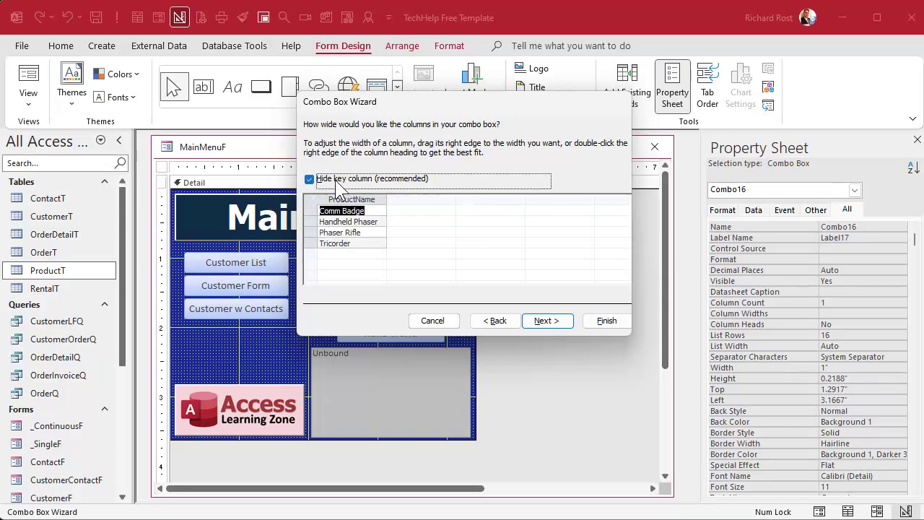
left_click(546, 321)
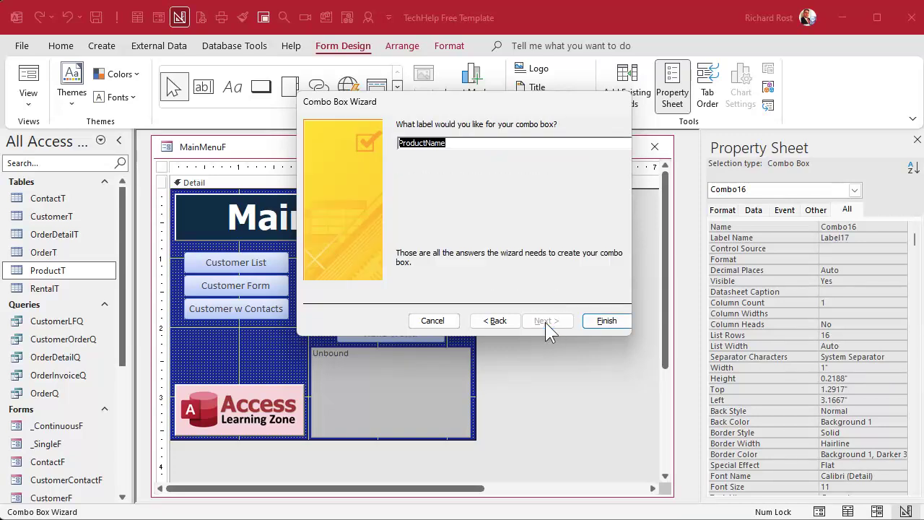
left_click(462, 146)
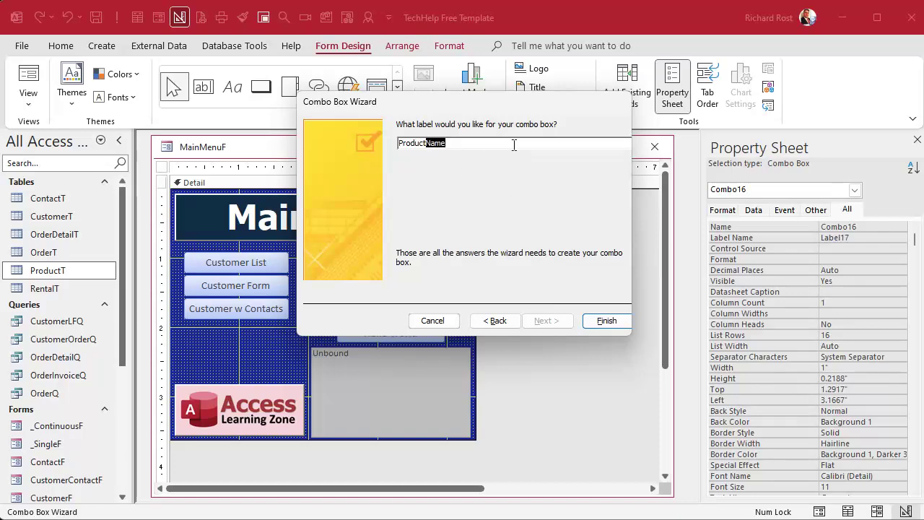
key("Delete")
left_click(605, 323)
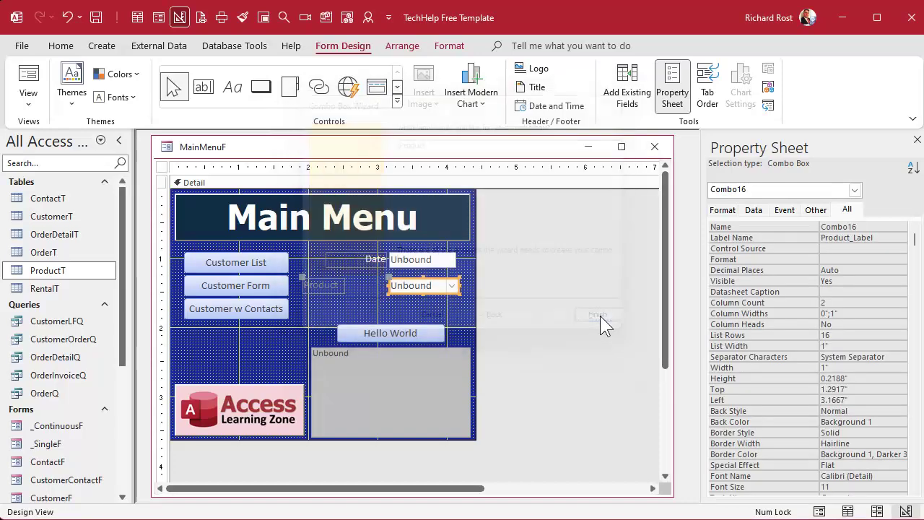
Move the Product combo box up directly beneath the date box and line up its label beside it.
left_click(556, 312)
left_click(435, 287)
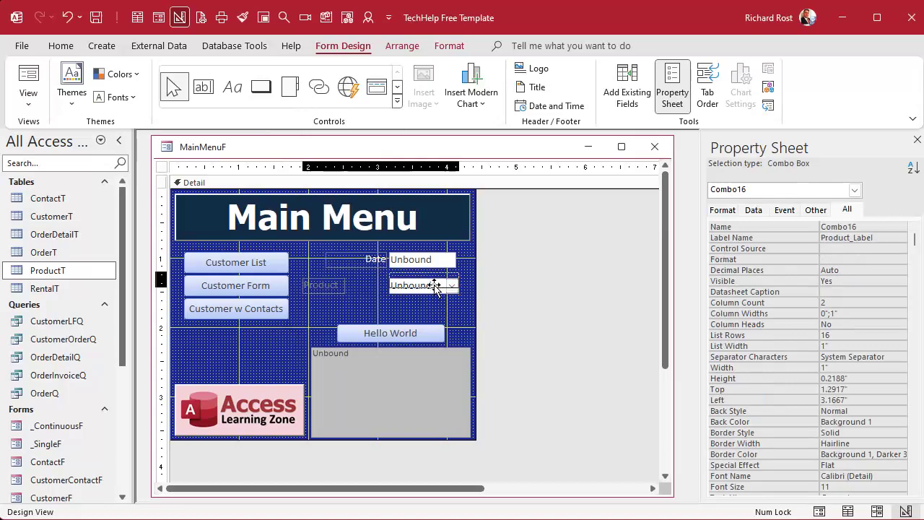
left_click_drag(436, 287, 466, 280)
left_click_drag(303, 273, 388, 278)
Copy the Date label's formatting onto the Product label.
left_click(367, 255)
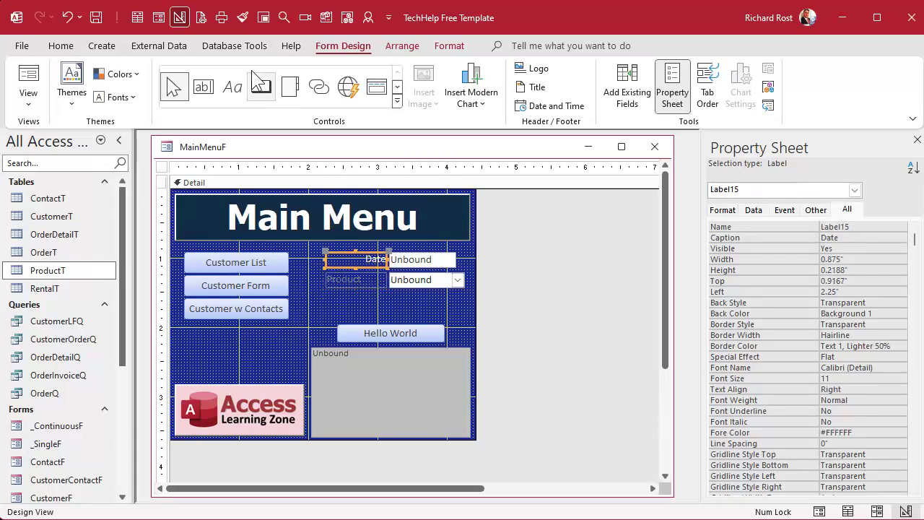
left_click(243, 17)
left_click(362, 283)
left_click(416, 293)
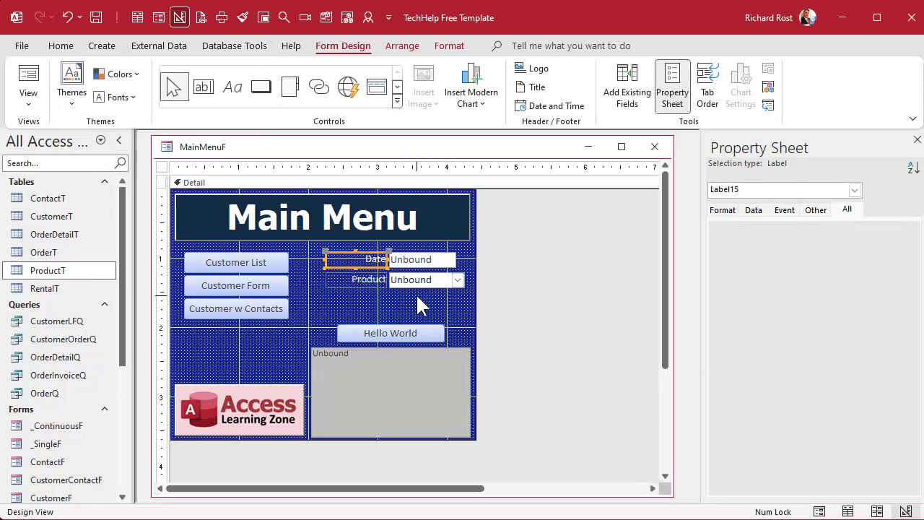
Widen the LookupDate box to about 1.08 inches to match the Product combo box.
left_click(442, 260)
left_click_drag(457, 259, 464, 259)
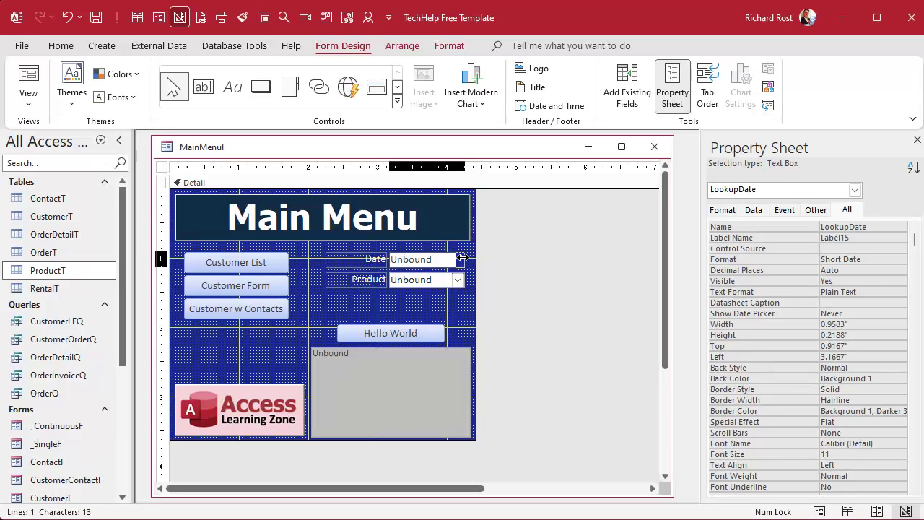
left_click(424, 301)
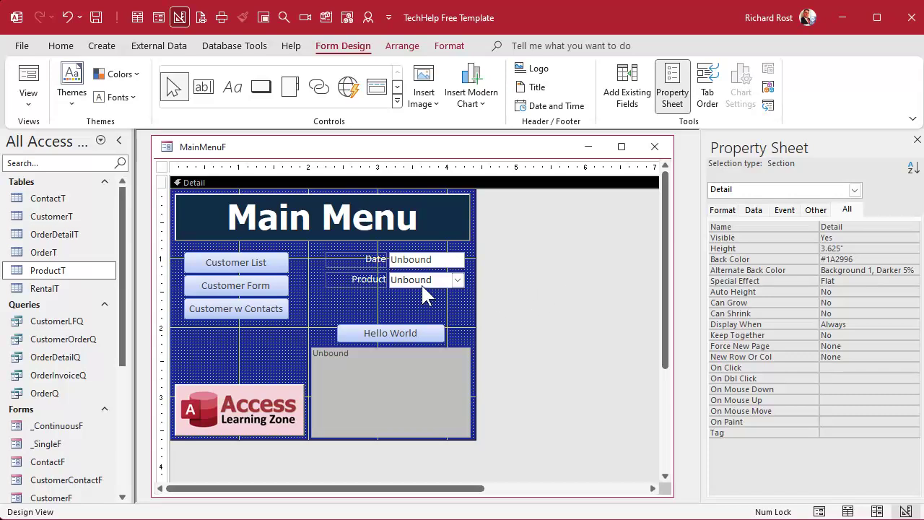
Name the Product combo box ProductCombo.
left_click(423, 287)
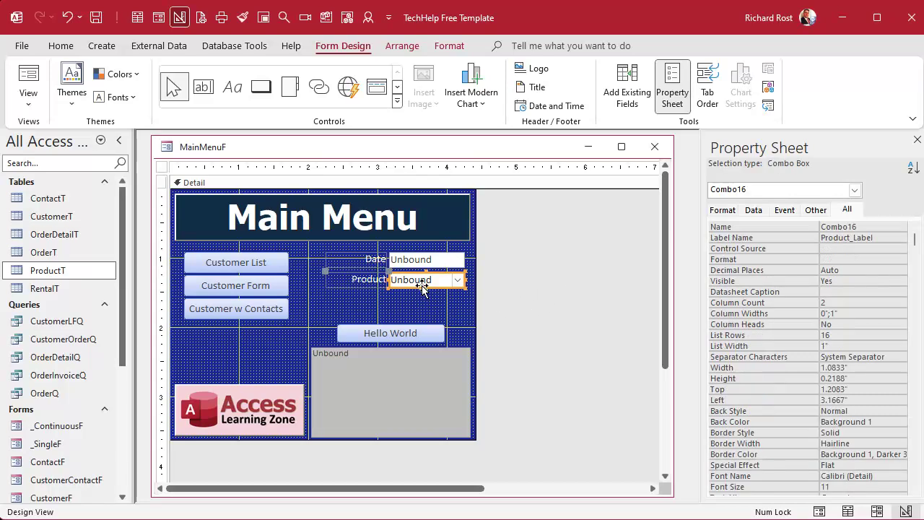
left_click(791, 225)
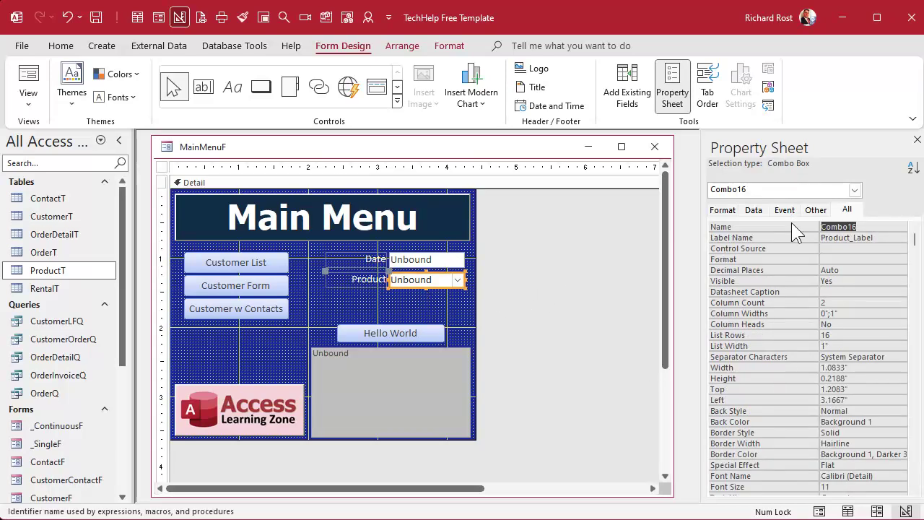
type("ProductCombo")
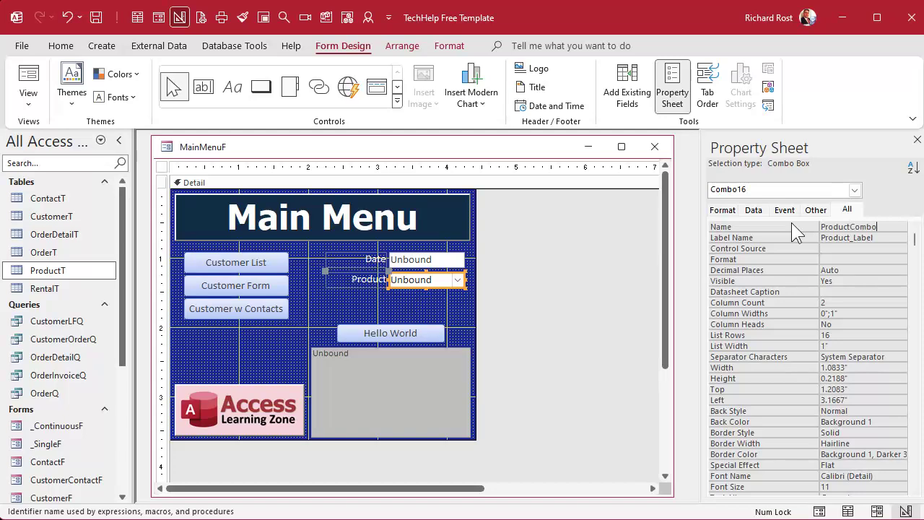
key("Tab")
Move the Hello World button up beneath the Product combo box and change its caption to Lookup Rental.
left_click(403, 331)
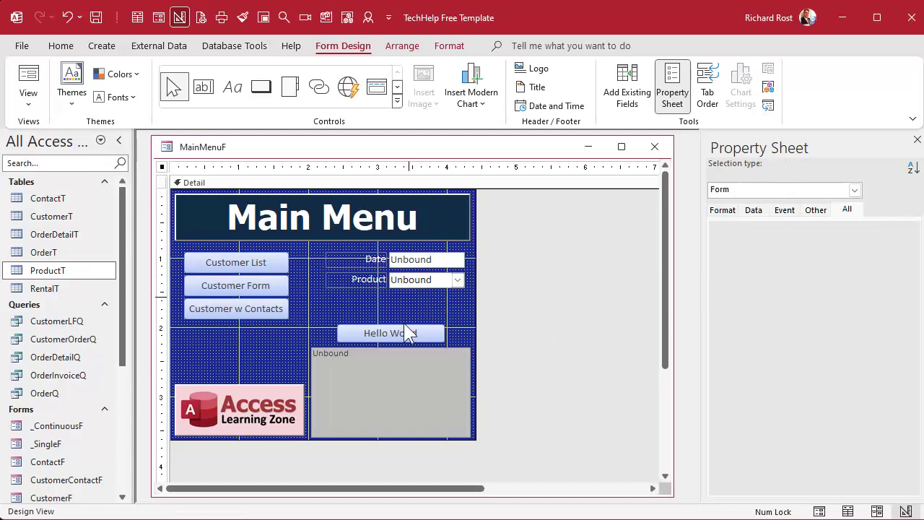
left_click_drag(404, 330, 405, 308)
key("F2")
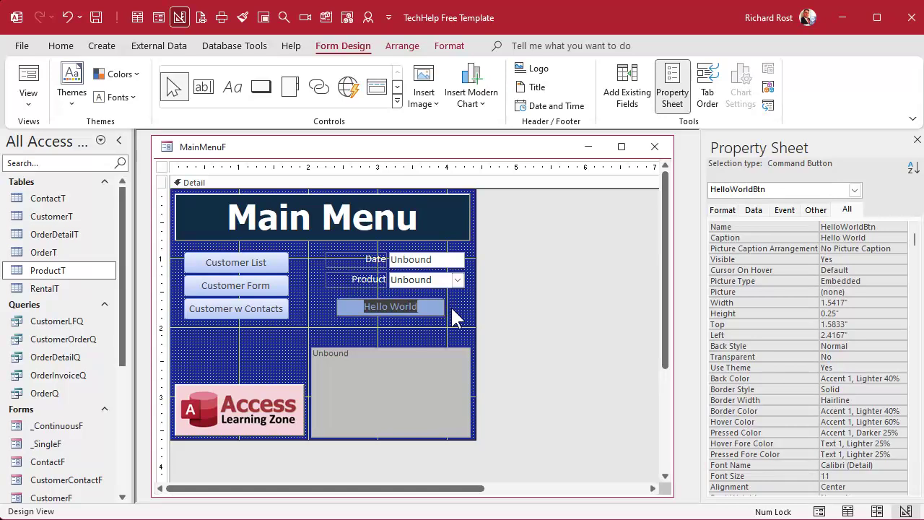
type("Lookup Rental")
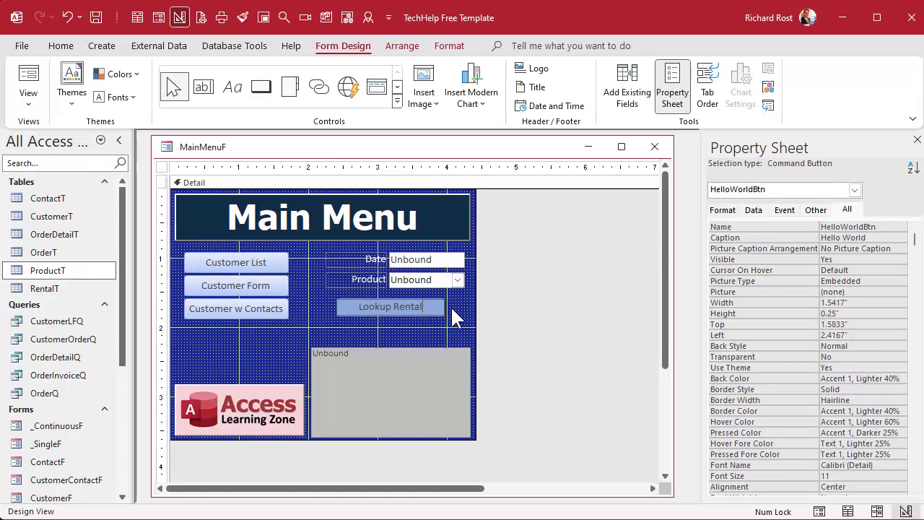
key("Return")
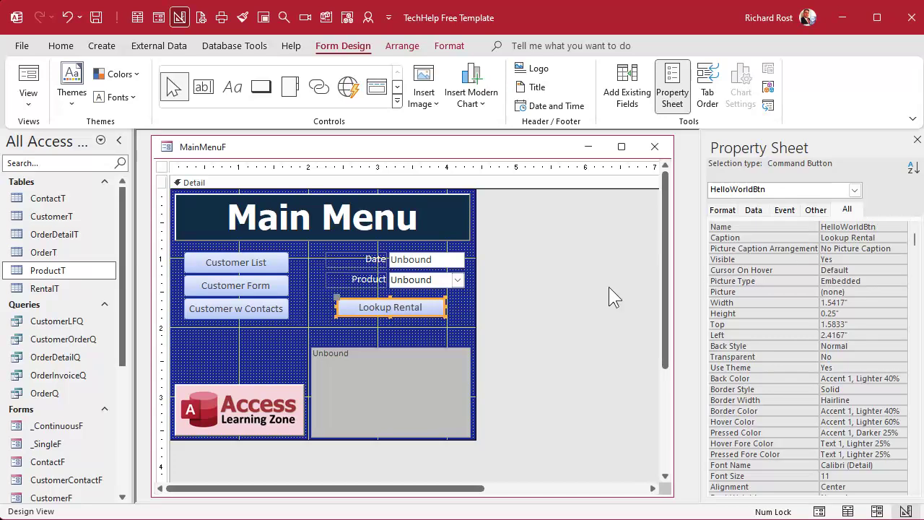
Extend the upper edge of the large unbound box to just below the Lookup Rental button.
left_click(390, 351)
left_click_drag(390, 348, 390, 327)
left_click(536, 328)
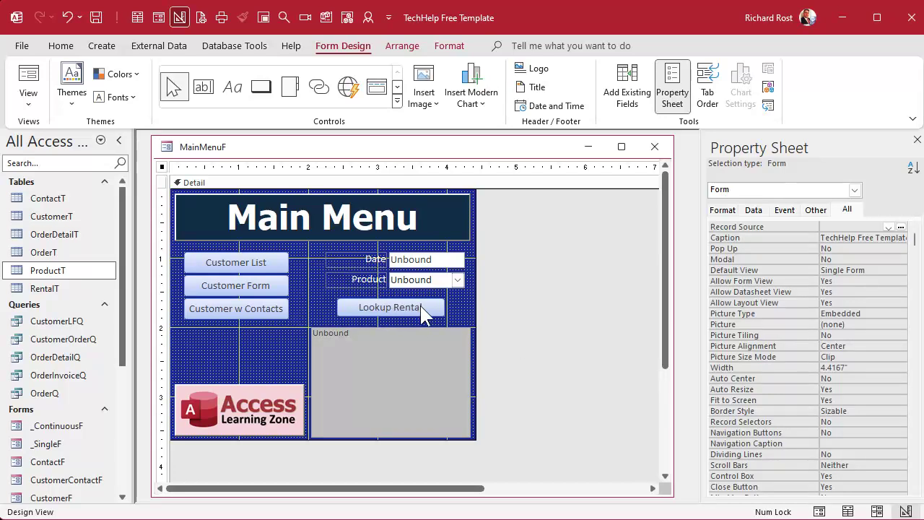
left_click(415, 260)
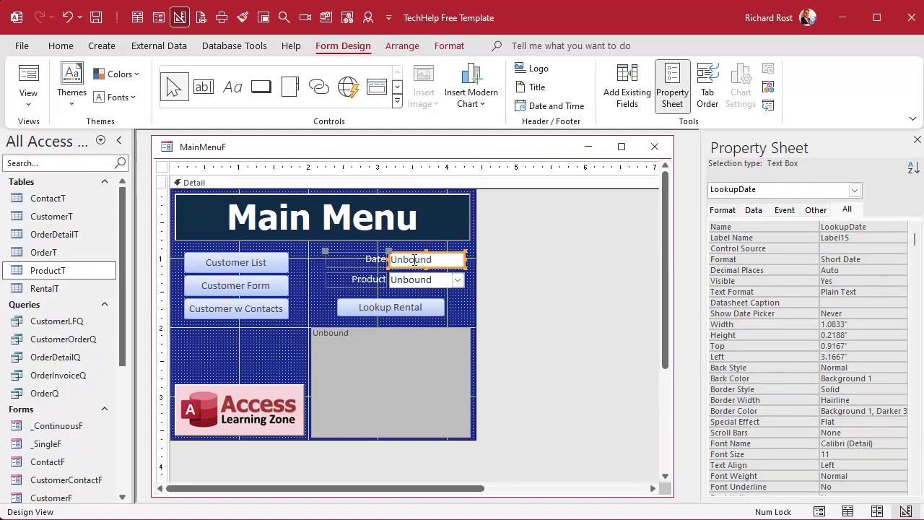
left_click(416, 280)
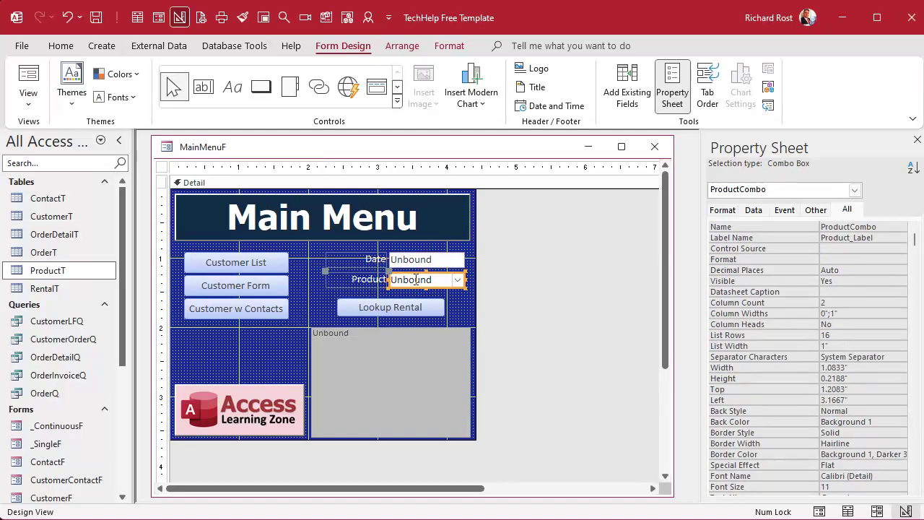
left_click(408, 348)
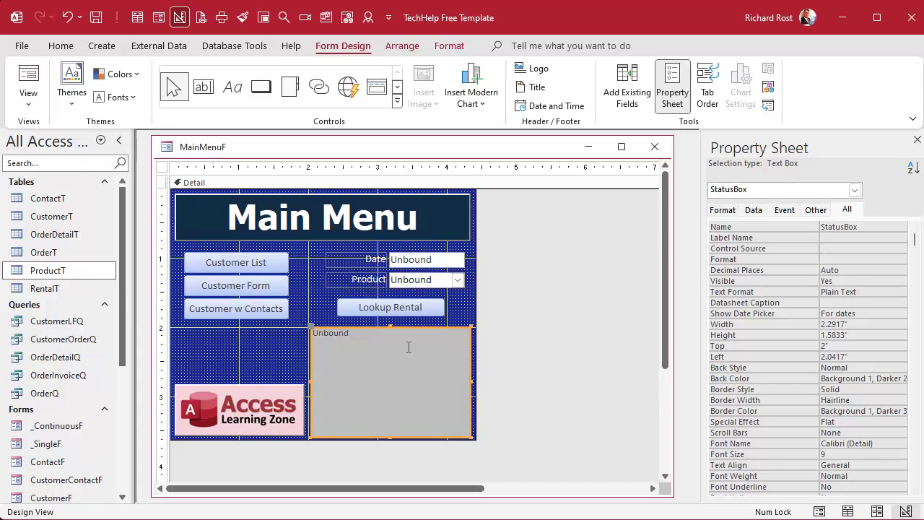